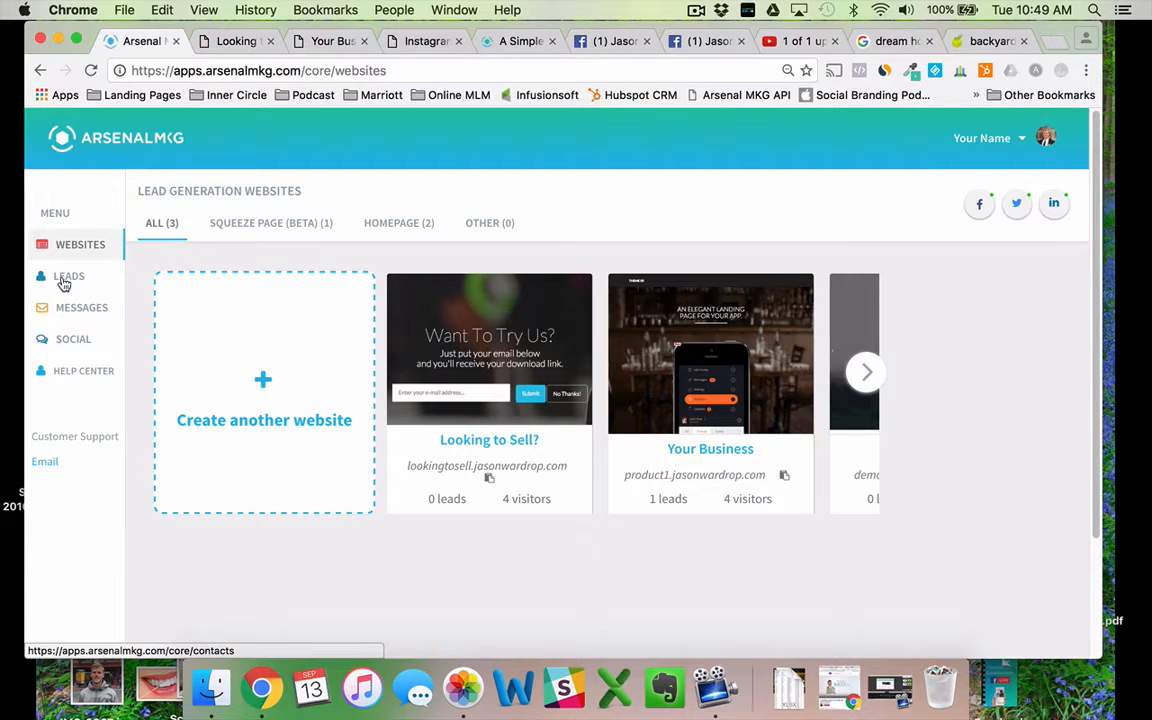
Open the Leads page from the left-hand menu to see the six captured leads.
{"action": "left_click", "coordinate": [63, 284]}
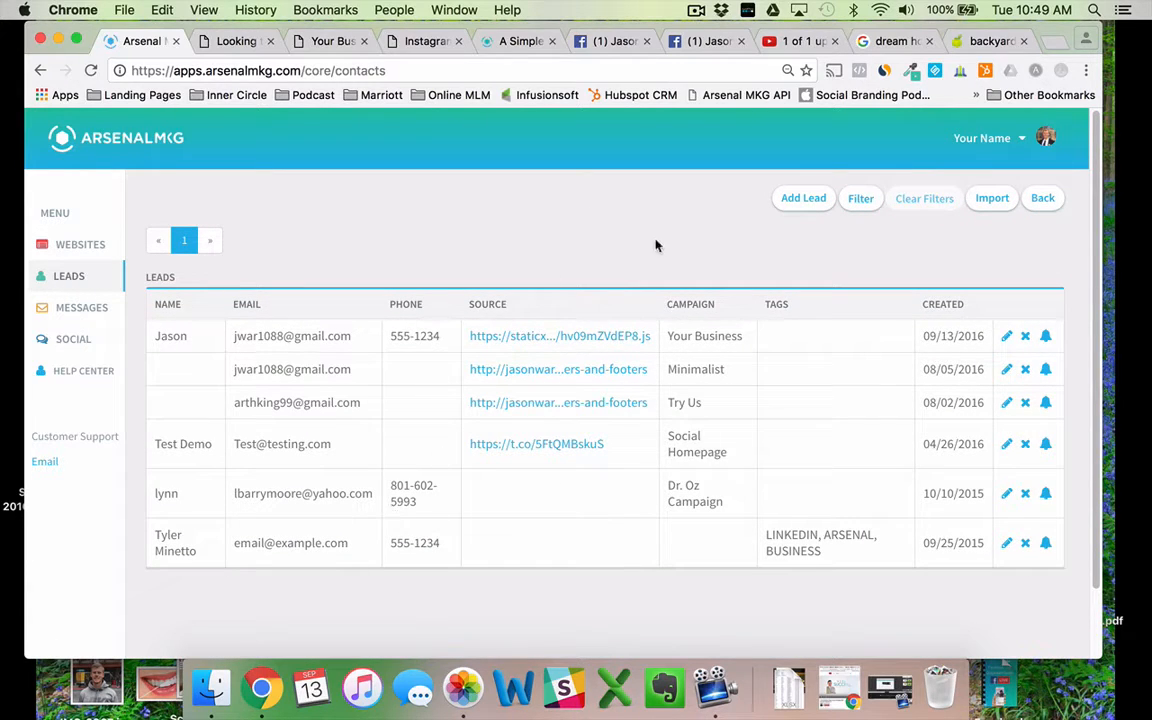
{"action": "left_click", "coordinate": [796, 209]}
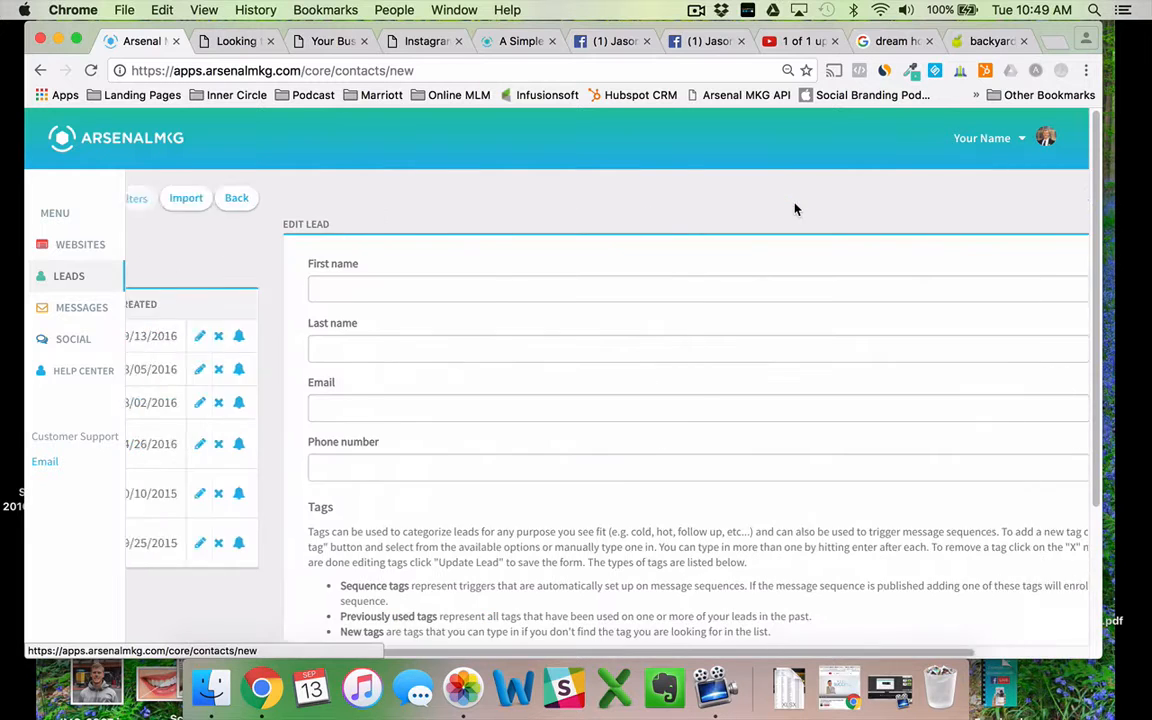
{"action": "scroll", "coordinate": [470, 490], "scroll_direction": "down", "scroll_amount": 3}
{"action": "scroll", "coordinate": [462, 510], "scroll_direction": "up", "scroll_amount": 4}
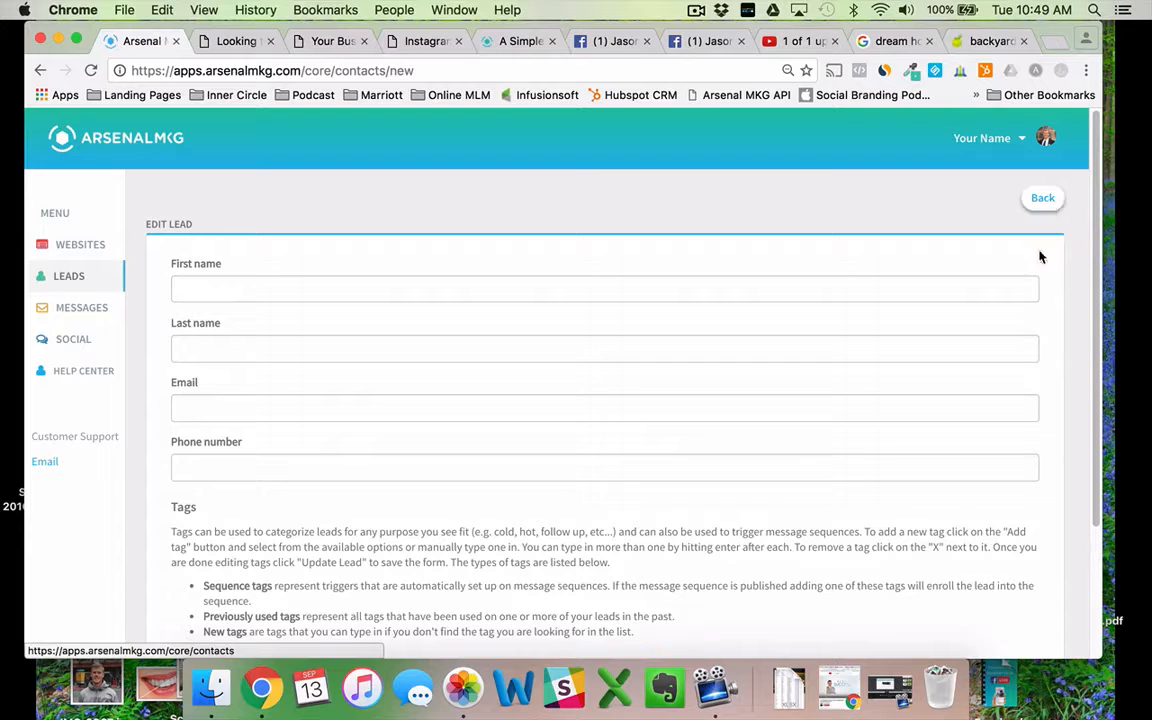
{"action": "left_click", "coordinate": [1045, 199]}
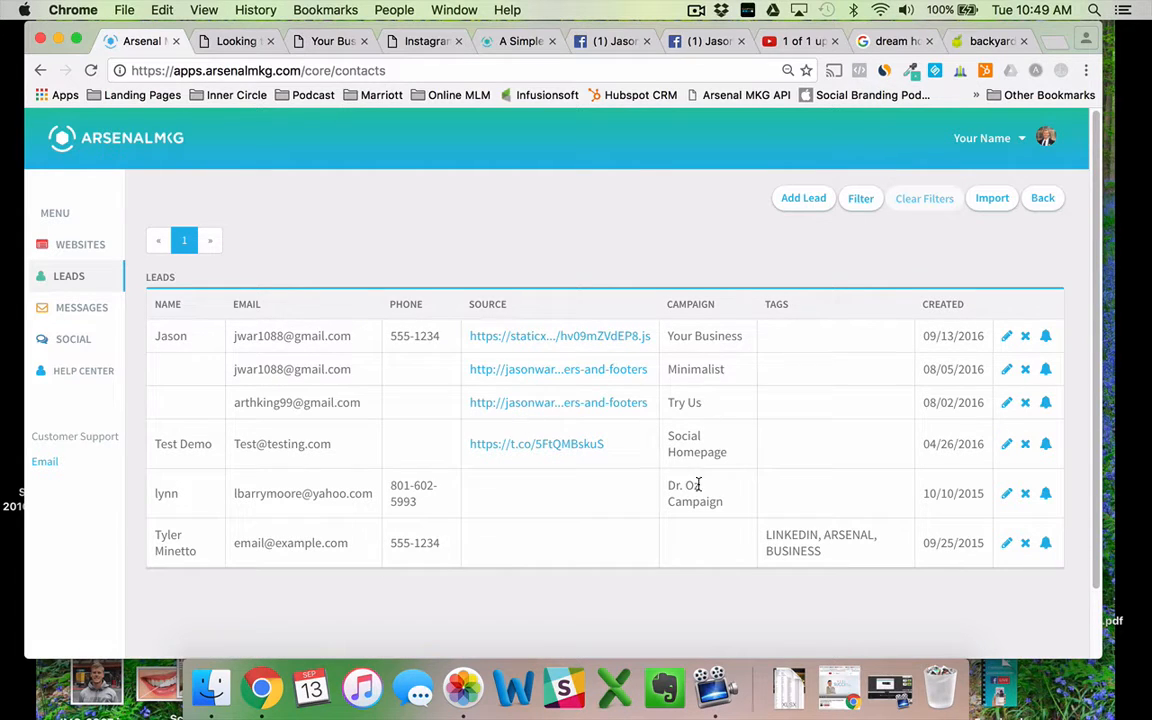
{"action": "left_click", "coordinate": [234, 43]}
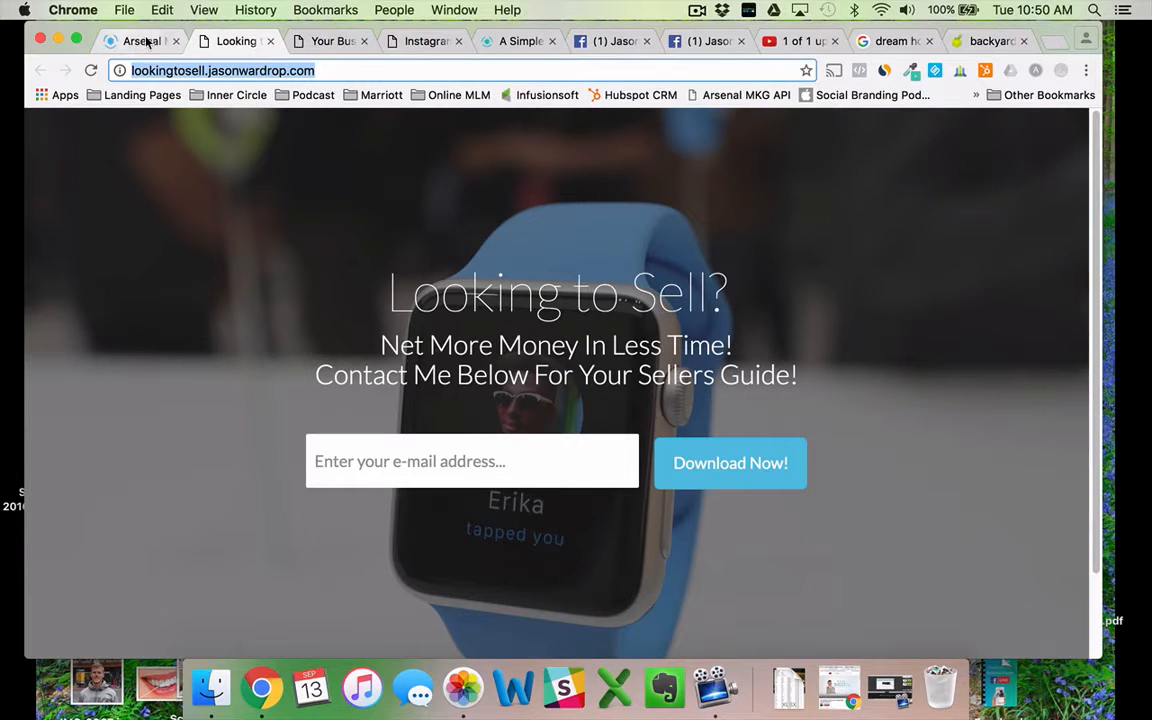
{"action": "left_click", "coordinate": [336, 42]}
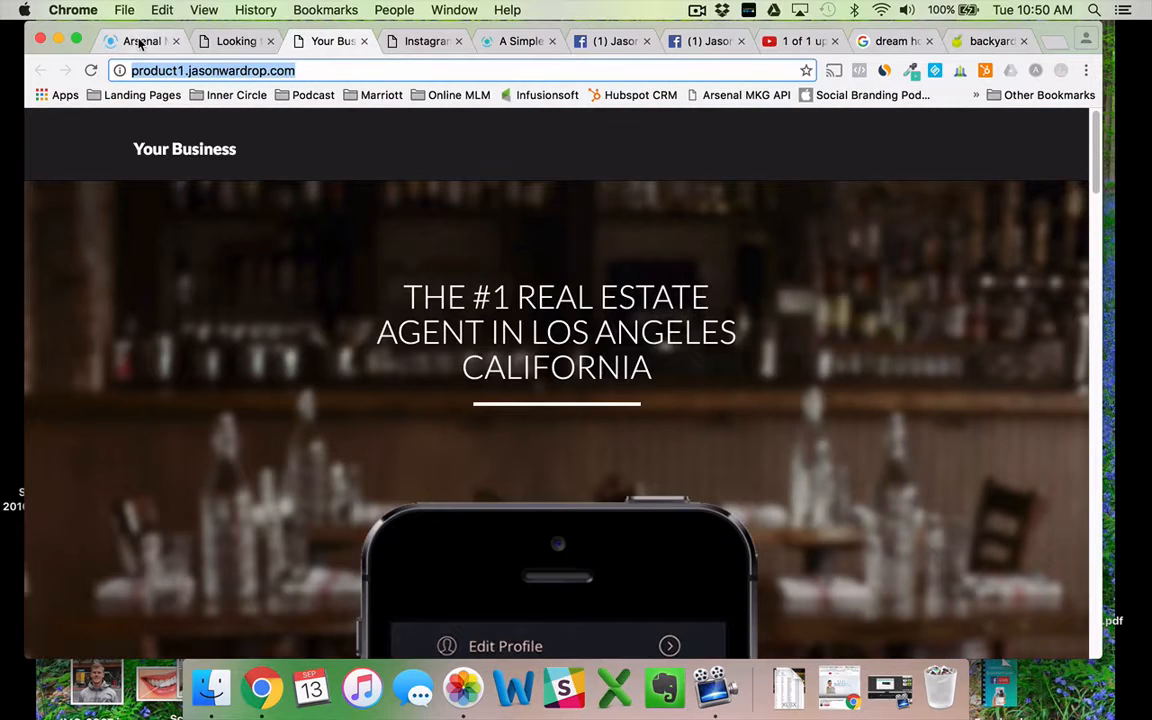
{"action": "left_click", "coordinate": [143, 42]}
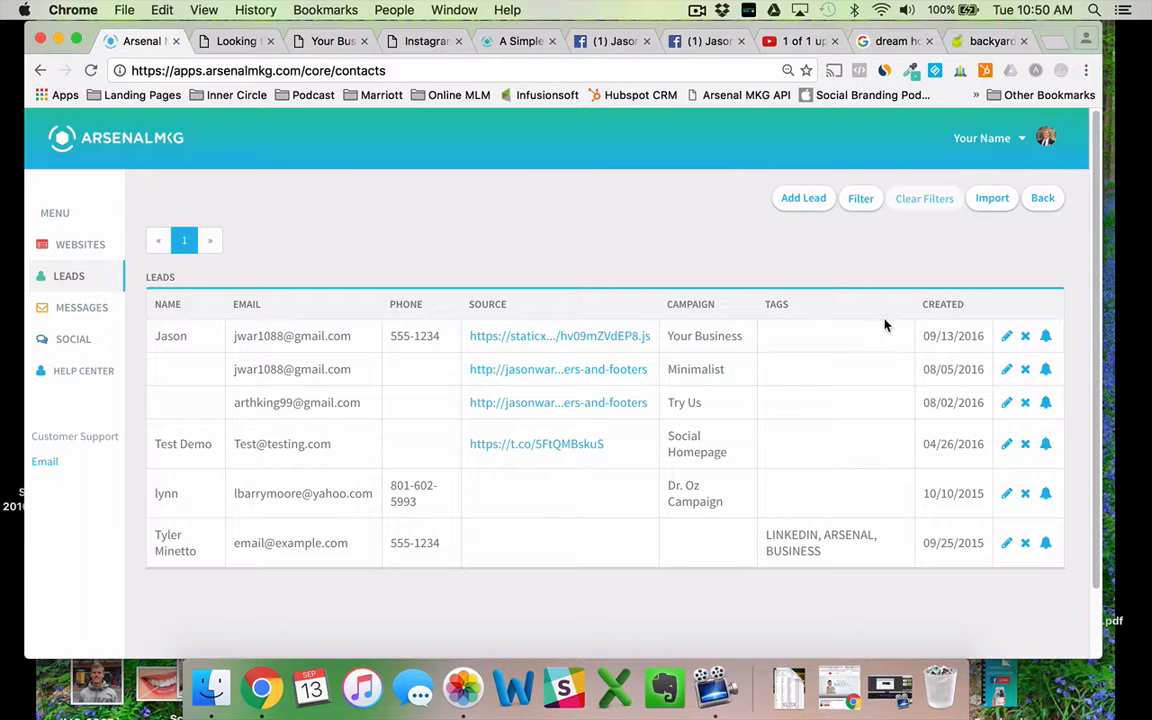
Open the Import Leads page and review its list of accepted CSV/xlsx columns.
{"action": "left_click", "coordinate": [1002, 204]}
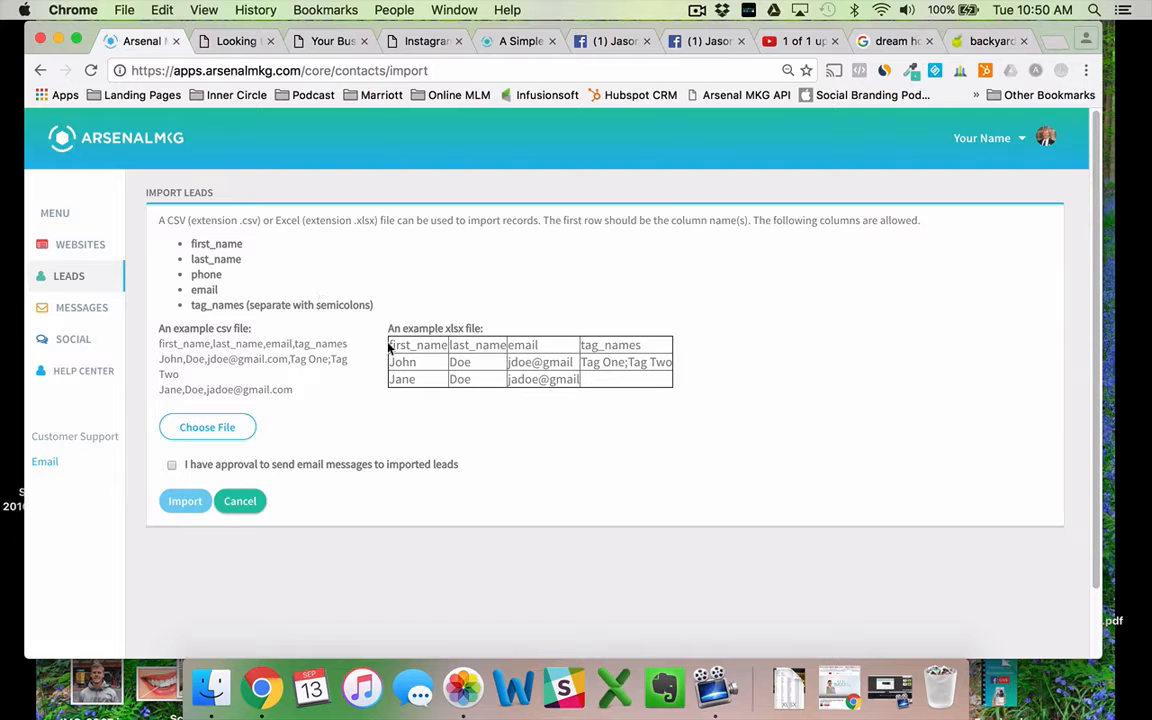
{"action": "scroll", "coordinate": [360, 336], "scroll_direction": "down", "scroll_amount": 2}
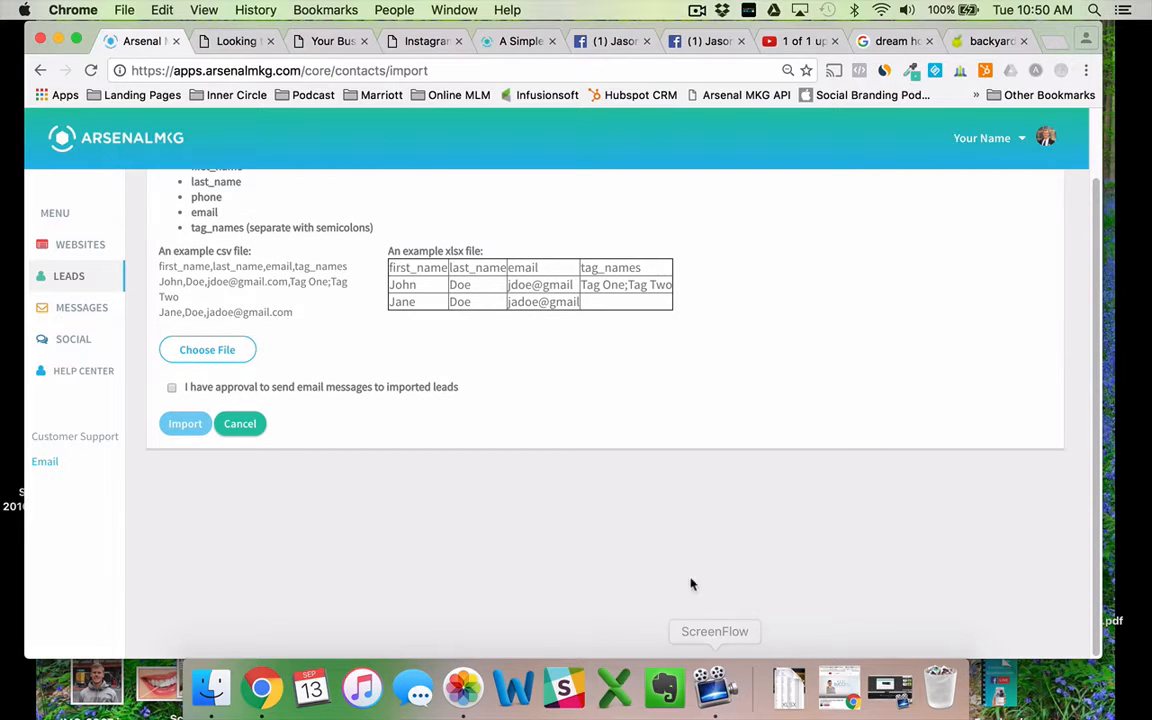
{"action": "scroll", "coordinate": [648, 570], "scroll_direction": "up", "scroll_amount": 2}
Launch a blank Excel workbook with headers first_name, last_name, email, phone, tag_names in row 1.
{"action": "left_click", "coordinate": [615, 687]}
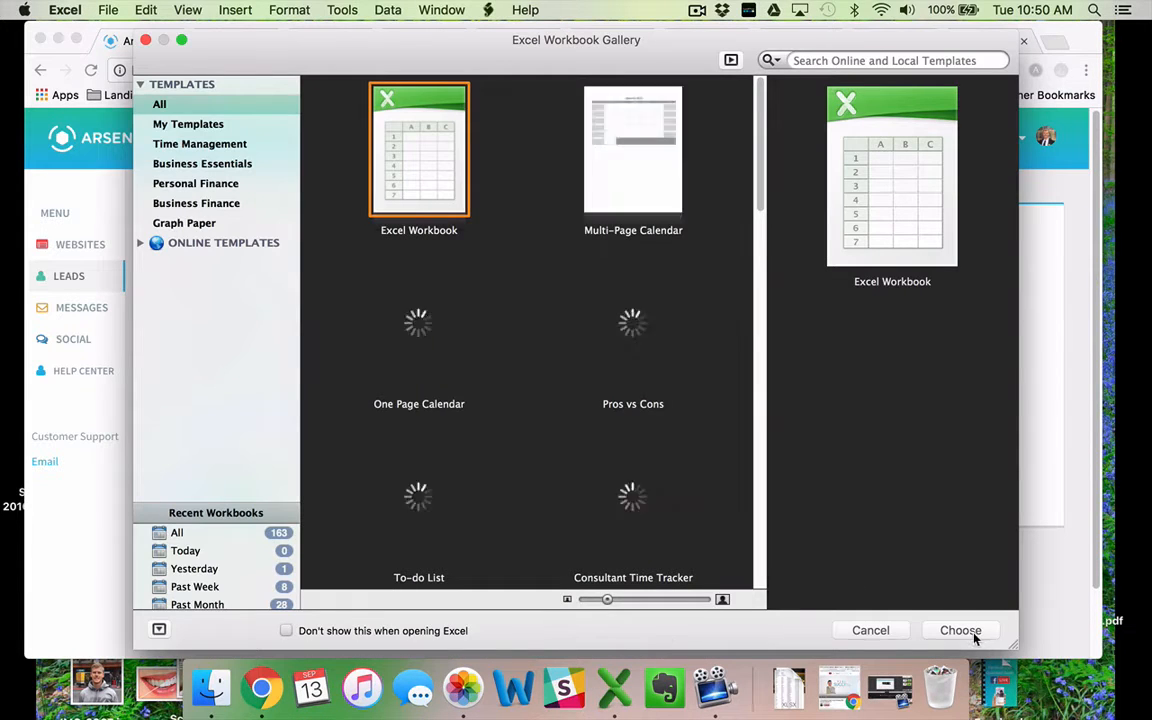
{"action": "left_click", "coordinate": [960, 630]}
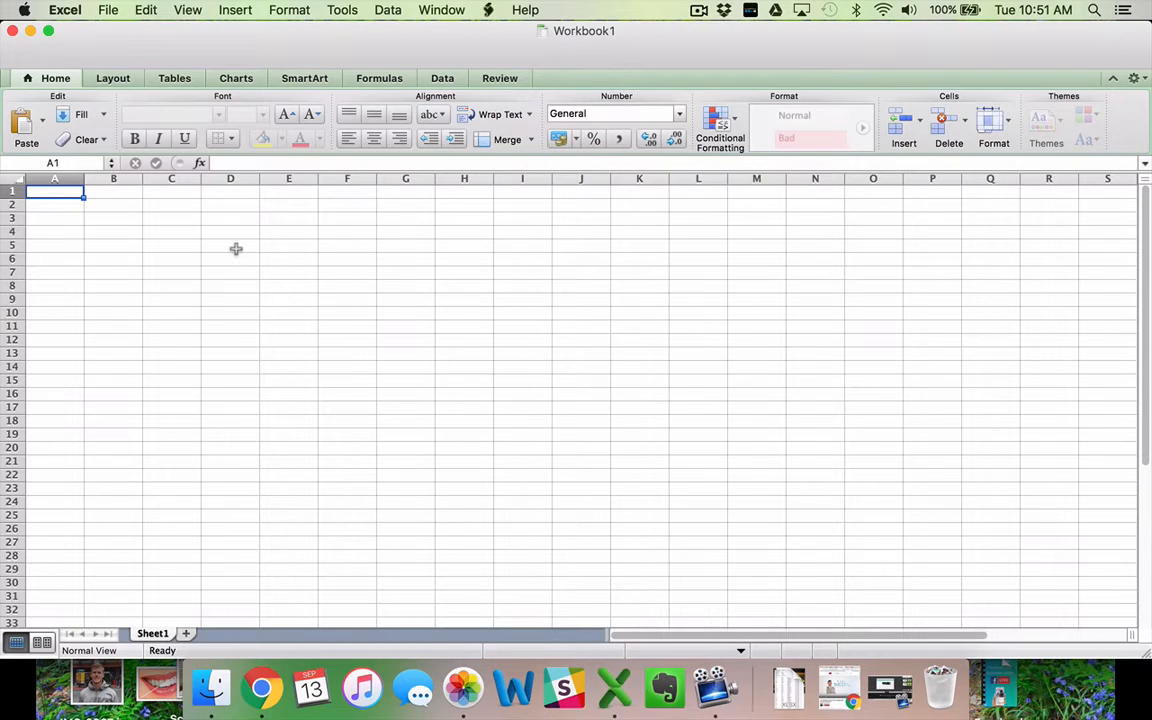
{"action": "type", "text": "first_name"}
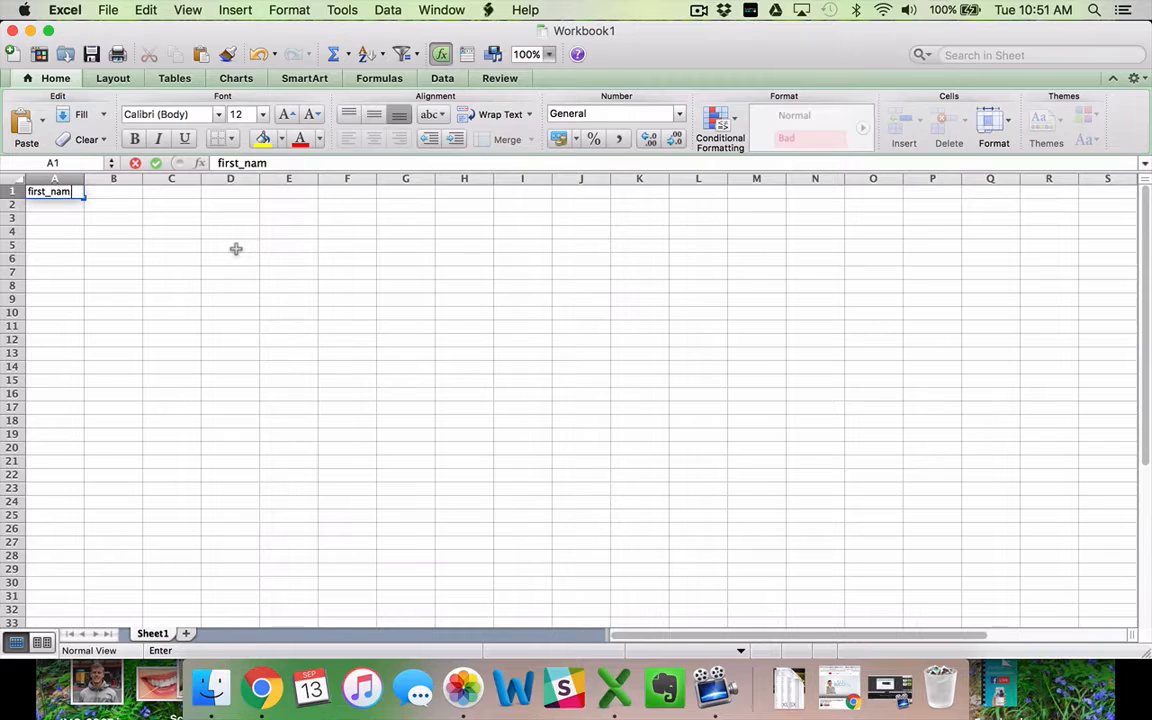
{"action": "key", "text": "Tab"}
{"action": "type", "text": "last_name"}
{"action": "key", "text": "Tab"}
{"action": "type", "text": "email"}
{"action": "key", "text": "Tab"}
{"action": "type", "text": "phone"}
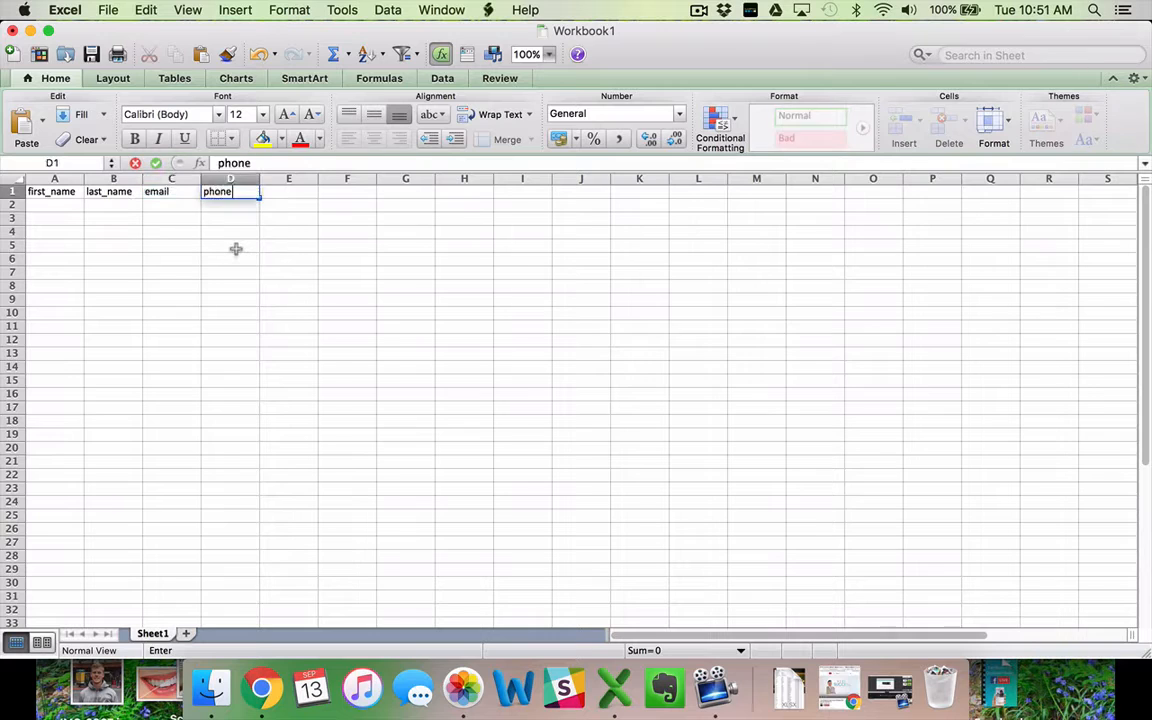
{"action": "key", "text": "Tab"}
{"action": "type", "text": "tag_names"}
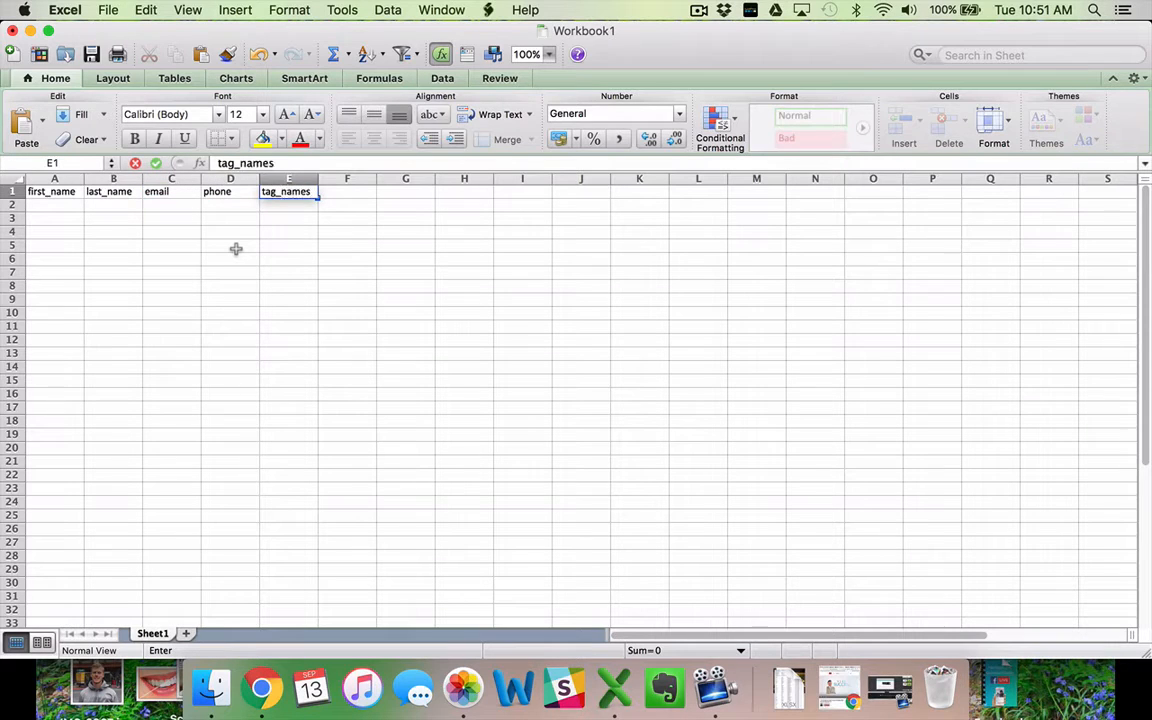
{"action": "key", "text": "Return"}
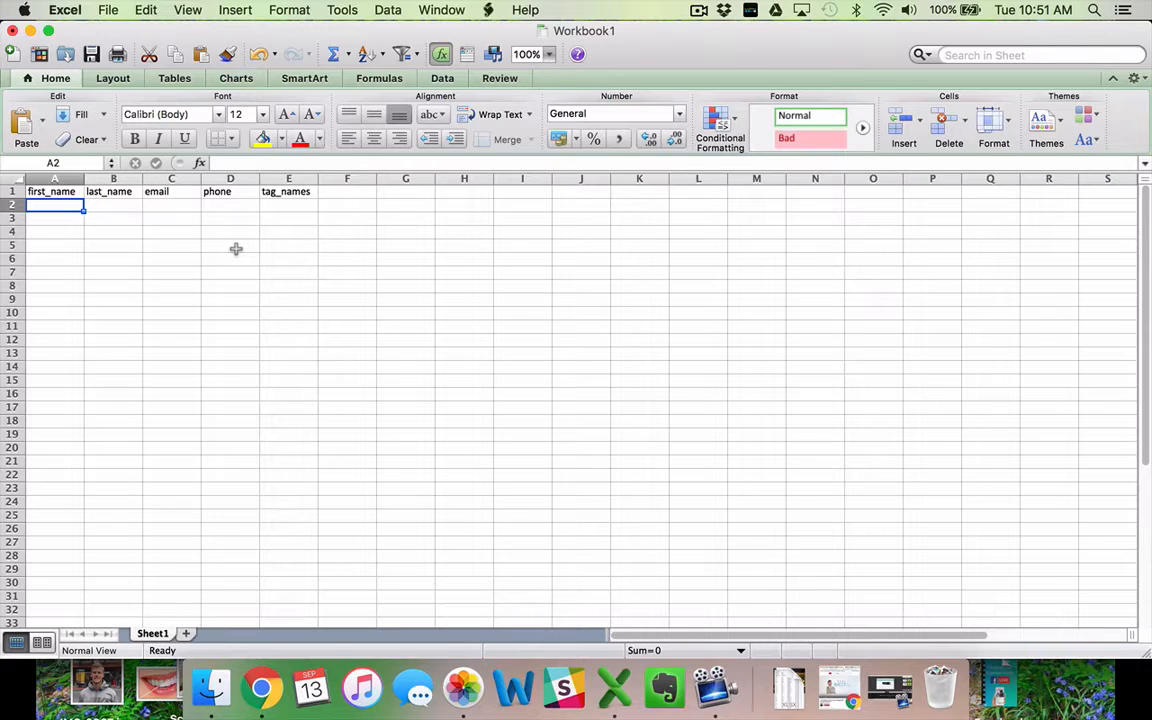
Enter the first lead's first name, last name, e-mail and phone number in A2–D2.
{"action": "key", "text": "Tab"}
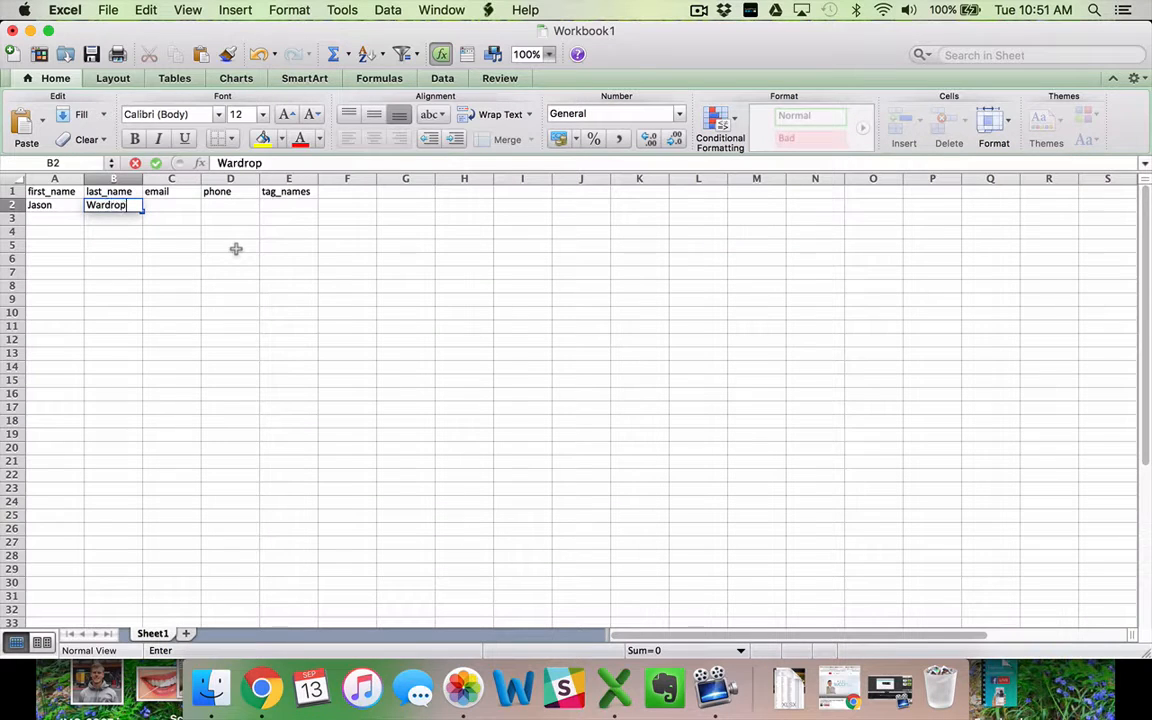
{"action": "key", "text": "Tab"}
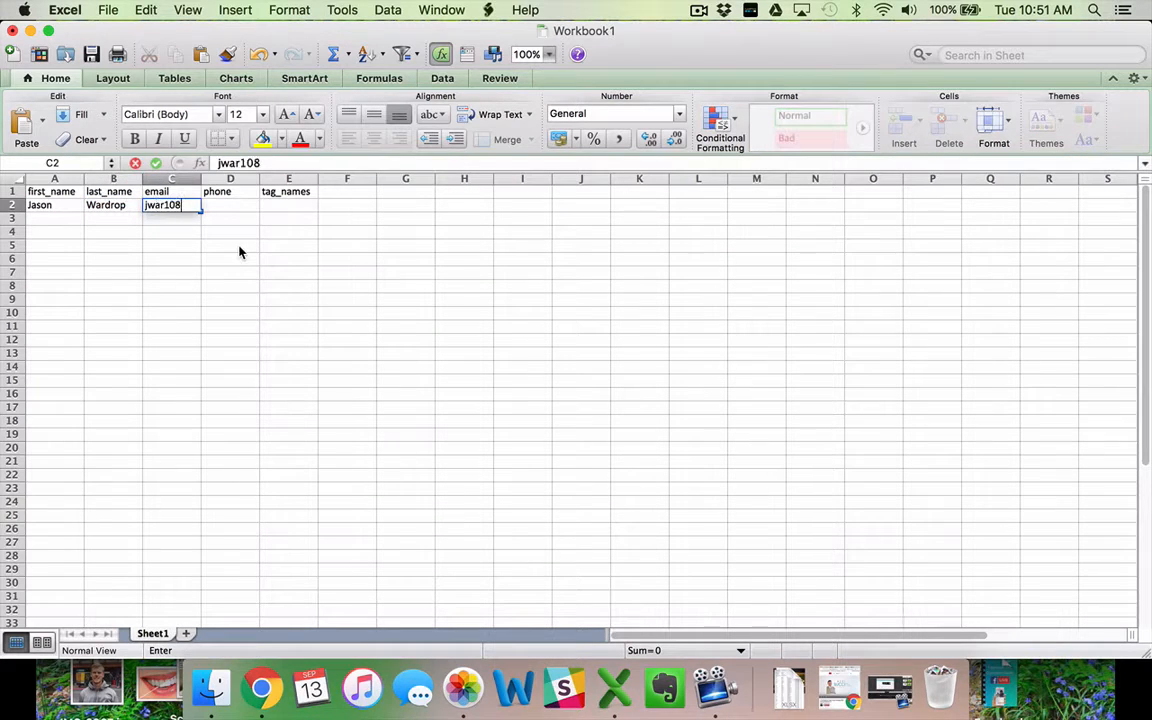
{"action": "key", "text": "Tab"}
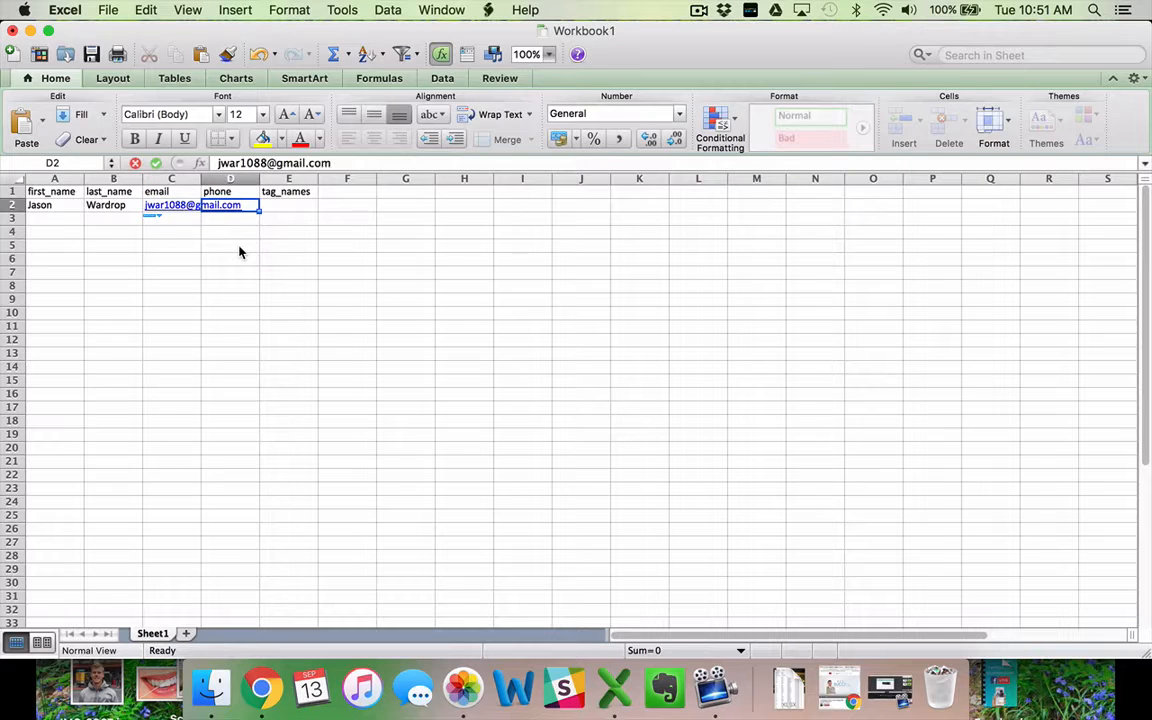
{"action": "type", "text": "555-1234"}
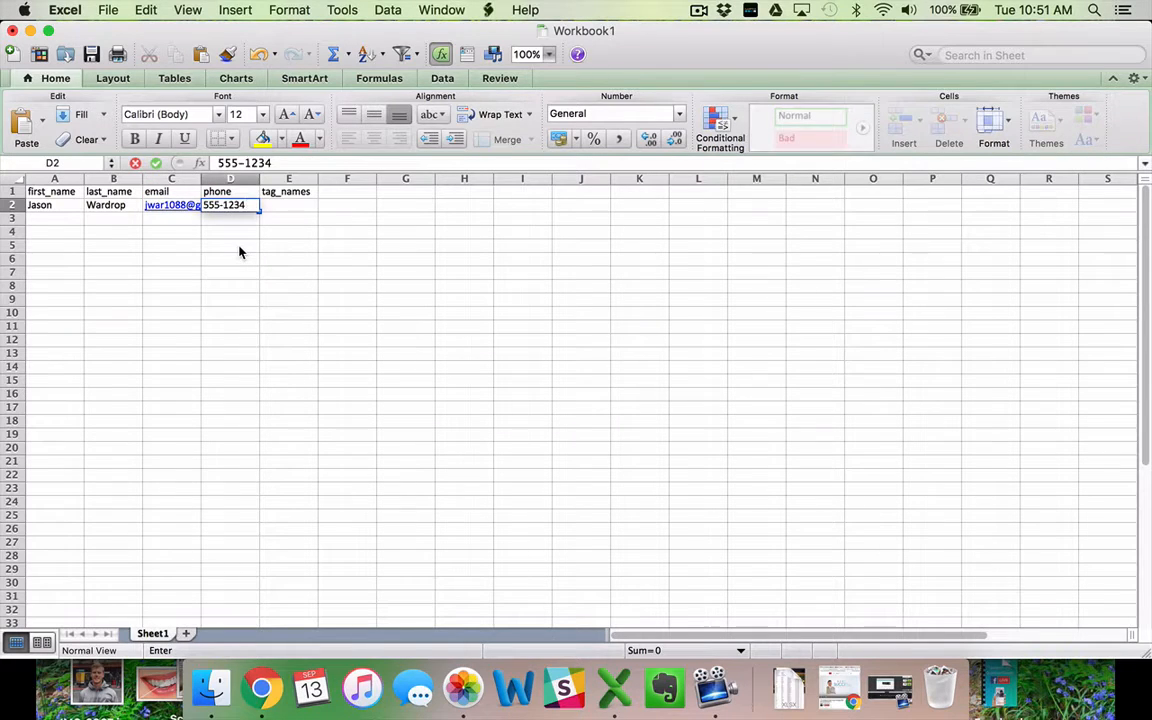
{"action": "key", "text": "Tab"}
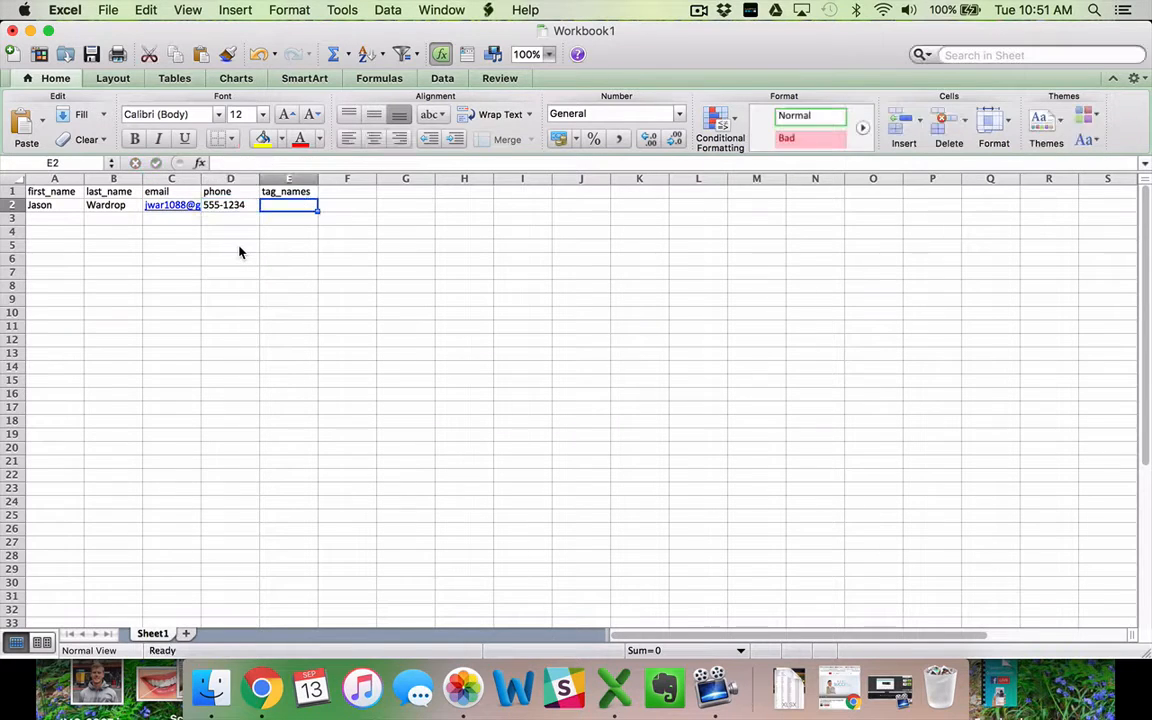
Widen column C to fit the e-mail and enter the tag Seller in E2.
{"action": "double_click", "coordinate": [201, 179]}
{"action": "type", "text": "S"}
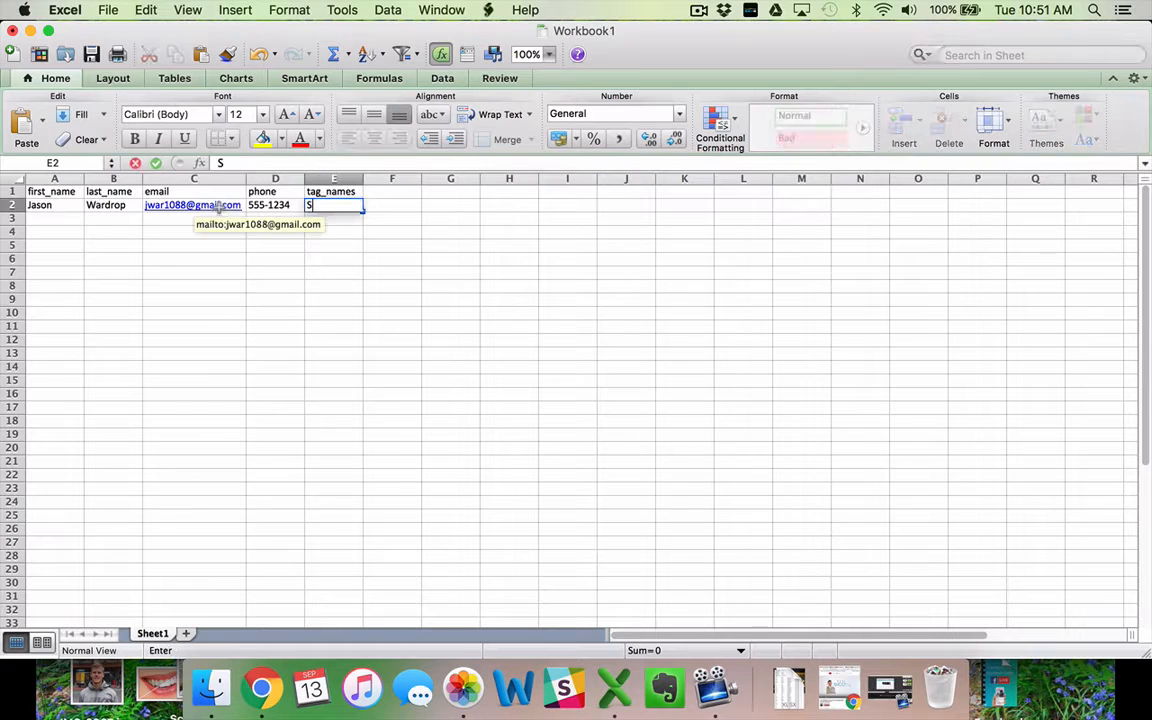
{"action": "type", "text": "eller"}
{"action": "key", "text": "Return"}
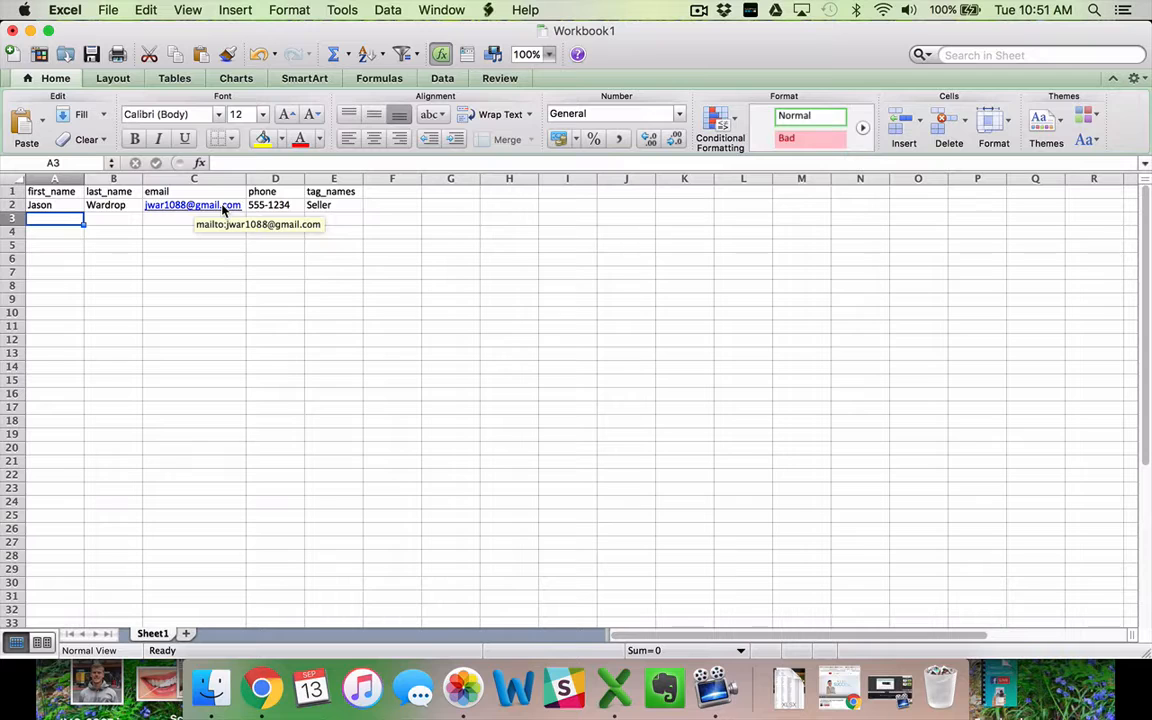
Extend E2's tags to 'Seller; past client' and widen column E to fit.
{"action": "left_click", "coordinate": [322, 206]}
{"action": "left_click", "coordinate": [261, 163]}
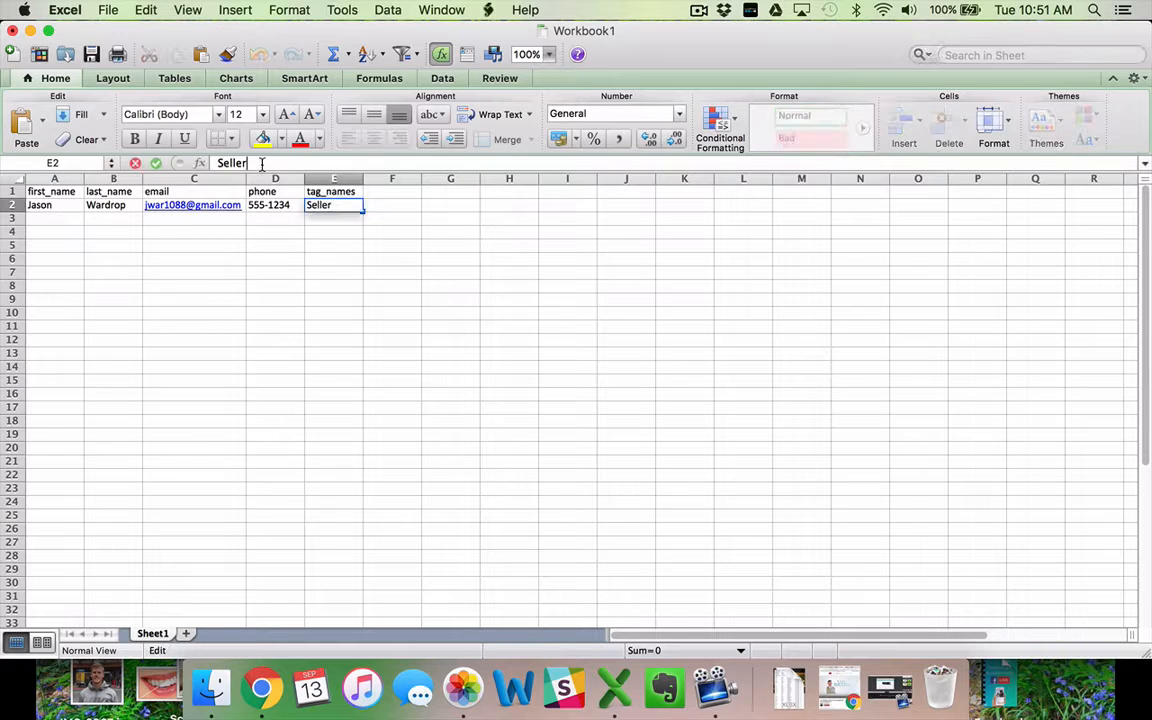
{"action": "type", "text": "; past client"}
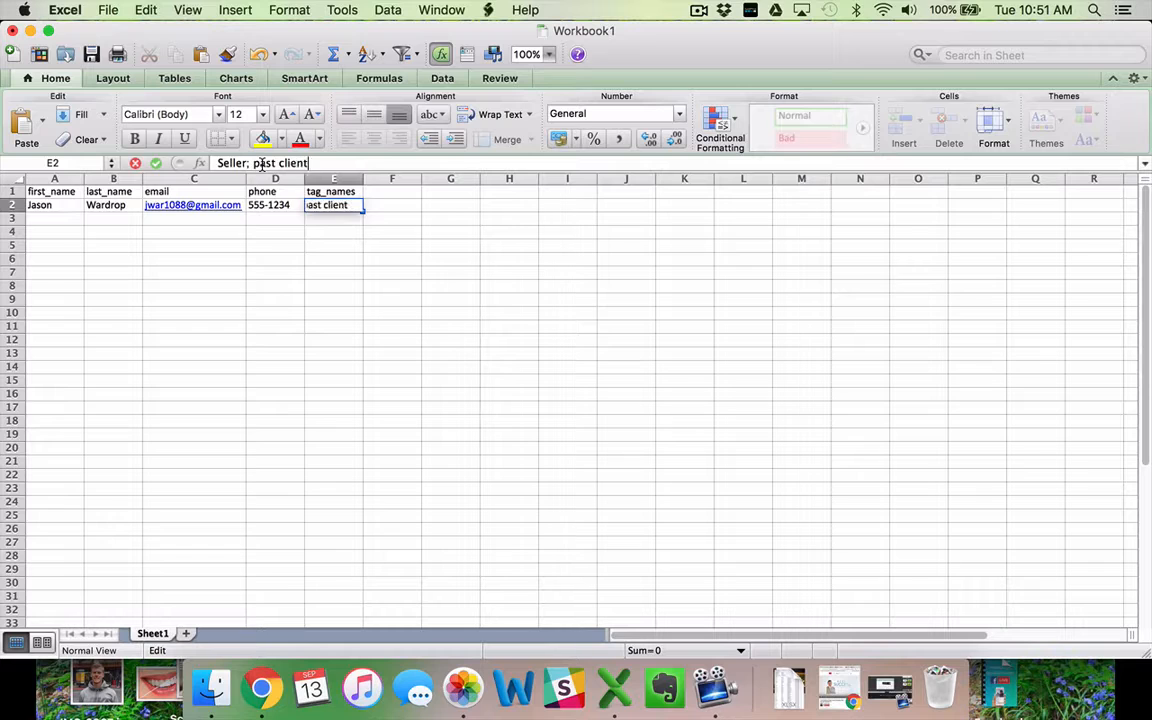
{"action": "key", "text": "Return"}
{"action": "left_click_drag", "start_coordinate": [365, 178], "coordinate": [387, 178]}
{"action": "left_click", "coordinate": [64, 228]}
{"action": "left_click", "coordinate": [64, 222]}
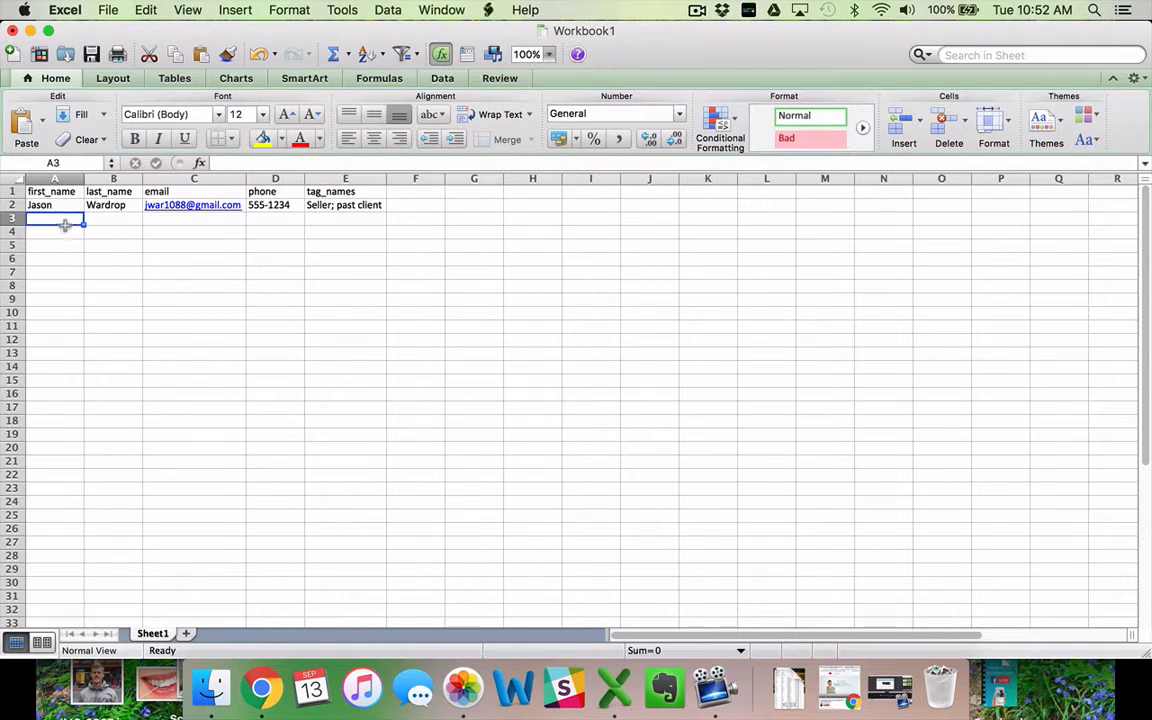
Add a lead in row 3 with name, e-mail, the phone copied from row 2, and tag Buyer.
{"action": "type", "text": "John"}
{"action": "key", "text": "Tab"}
{"action": "type", "text": "Doe"}
{"action": "key", "text": "Tab"}
{"action": "type", "text": "e"}
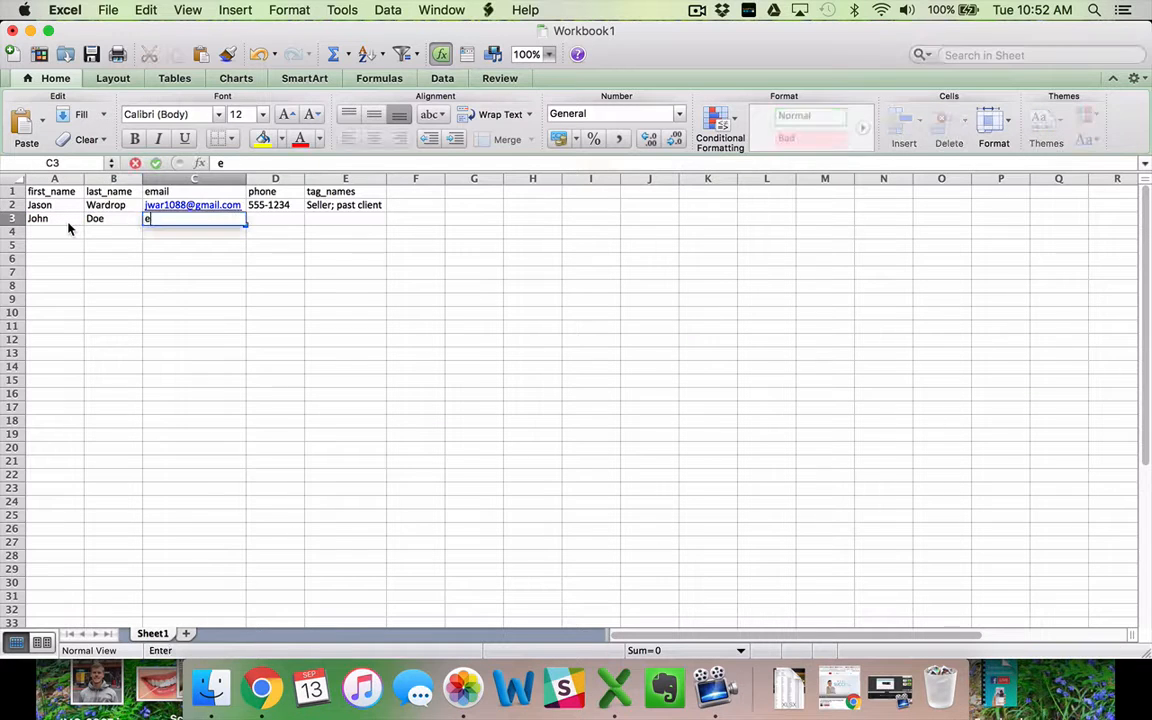
{"action": "type", "text": "xample@gmail.com"}
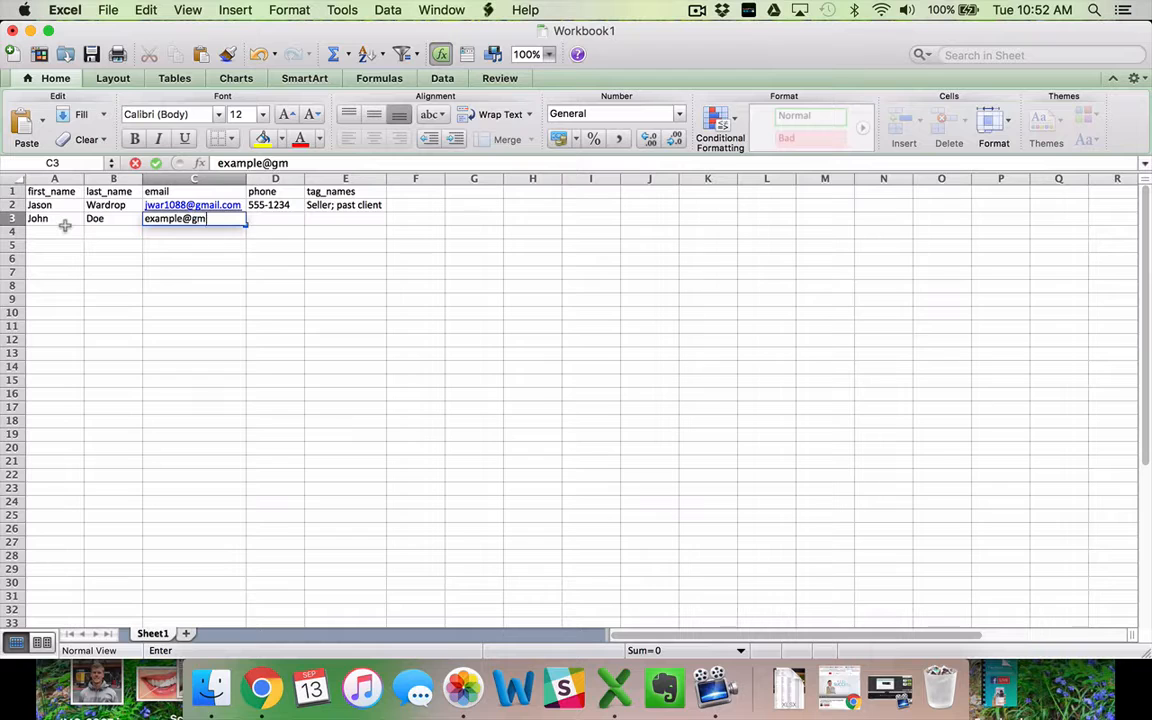
{"action": "key", "text": "Tab"}
{"action": "key", "text": "Up"}
{"action": "key", "text": "super+c"}
{"action": "key", "text": "Down"}
{"action": "key", "text": "super+v"}
{"action": "key", "text": "Right"}
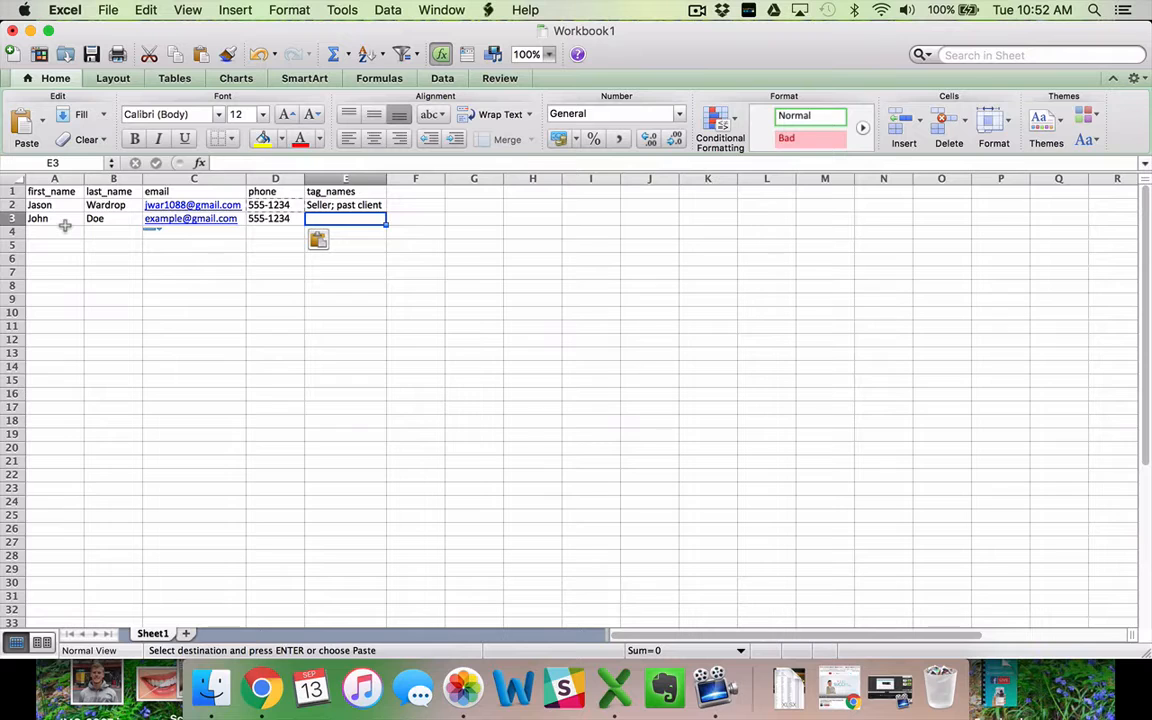
{"action": "type", "text": "Buyer"}
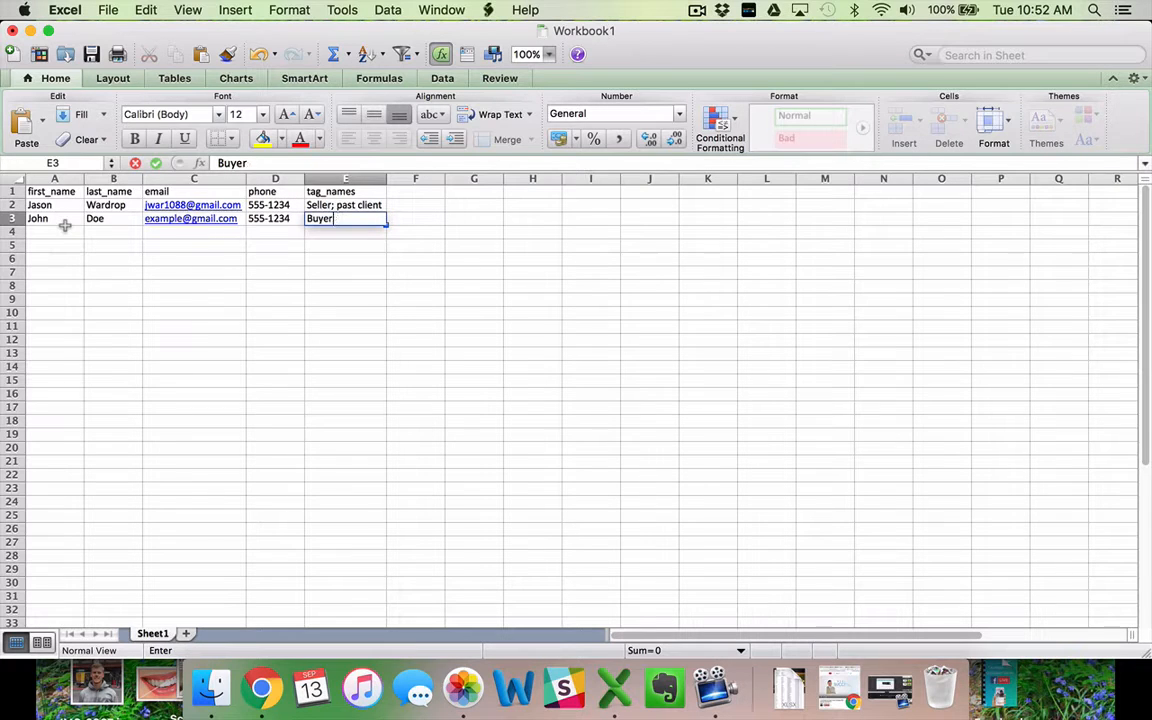
{"action": "key", "text": "Return"}
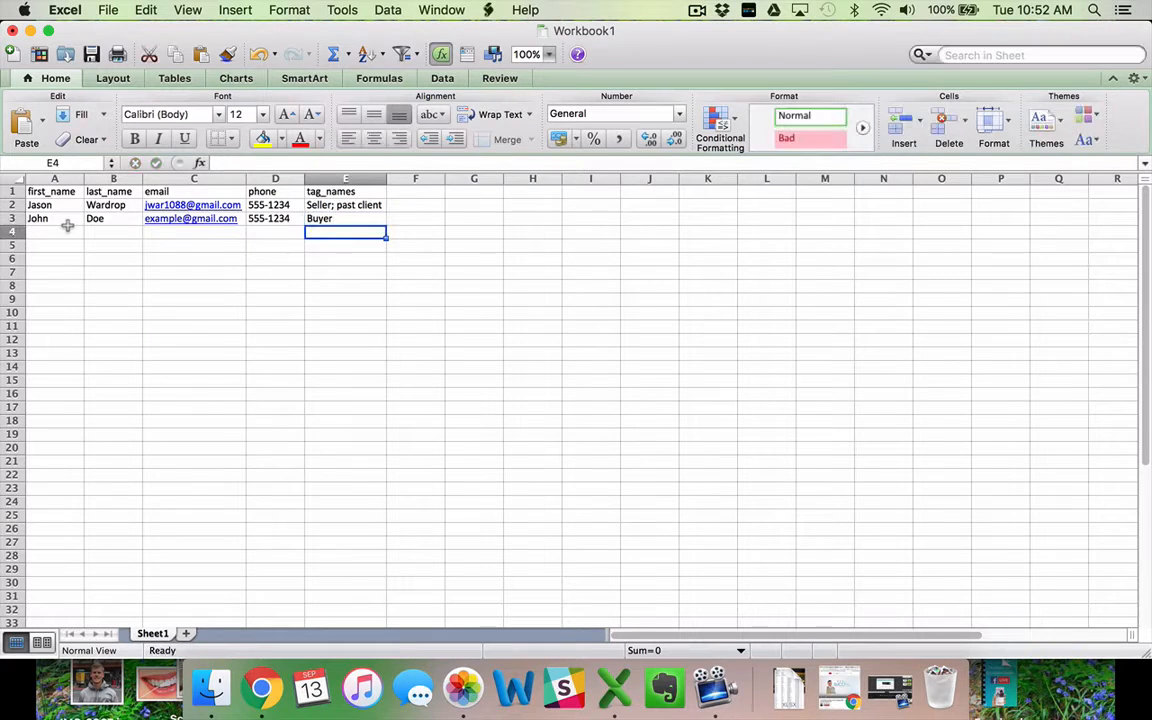
Add a lead in row 4 with name, e-mail, the phone copied from above, and tag Potential client.
{"action": "left_click", "coordinate": [64, 237]}
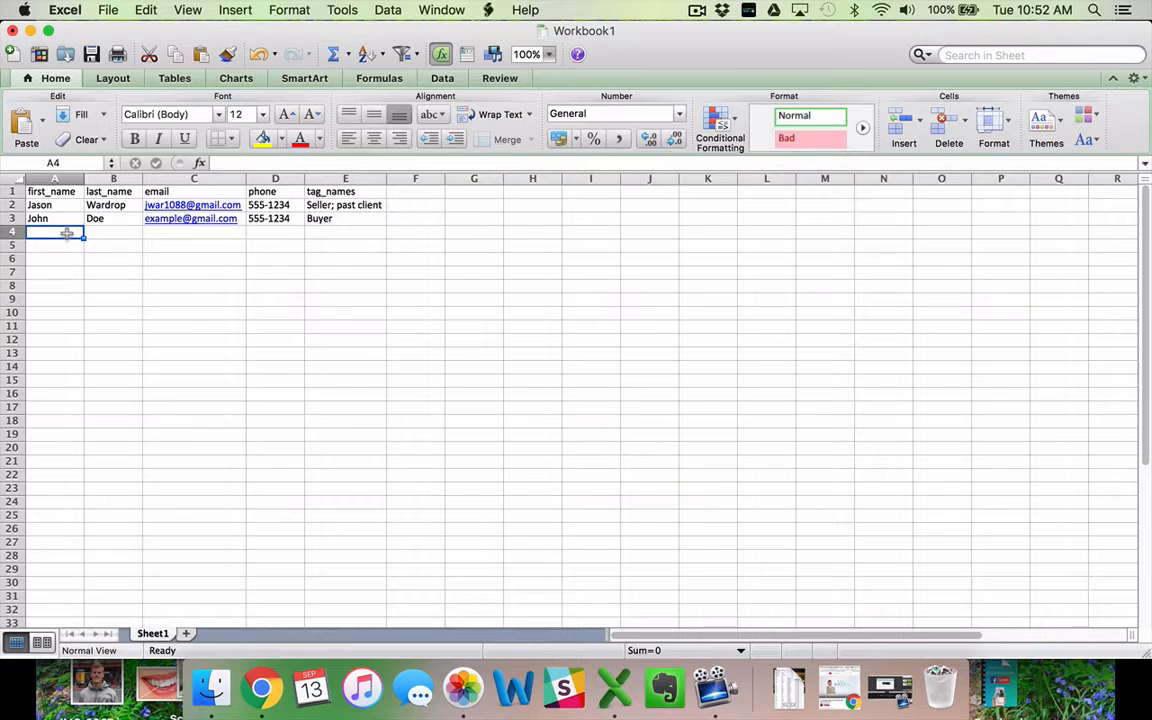
{"action": "type", "text": "Jane"}
{"action": "key", "text": "Tab"}
{"action": "type", "text": "Doe"}
{"action": "key", "text": "Tab"}
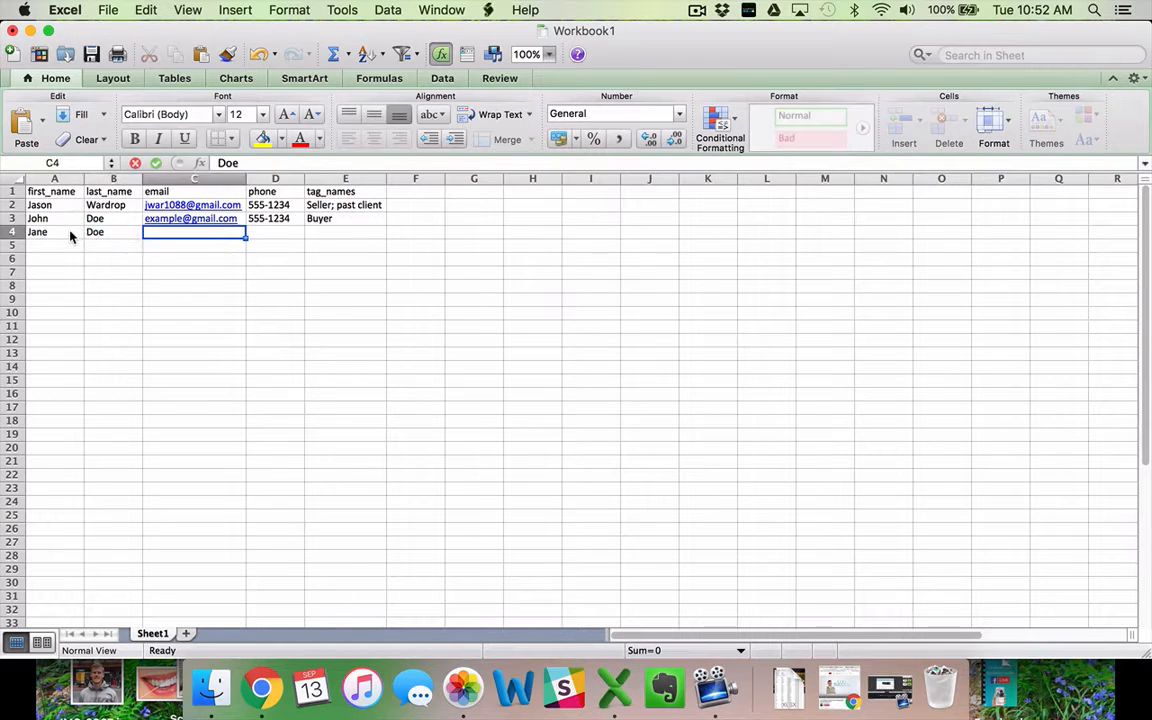
{"action": "type", "text": "dba"}
{"action": "key", "text": "BackSpace"}
{"action": "key", "text": "BackSpace"}
{"action": "key", "text": "BackSpace"}
{"action": "type", "text": "ex"}
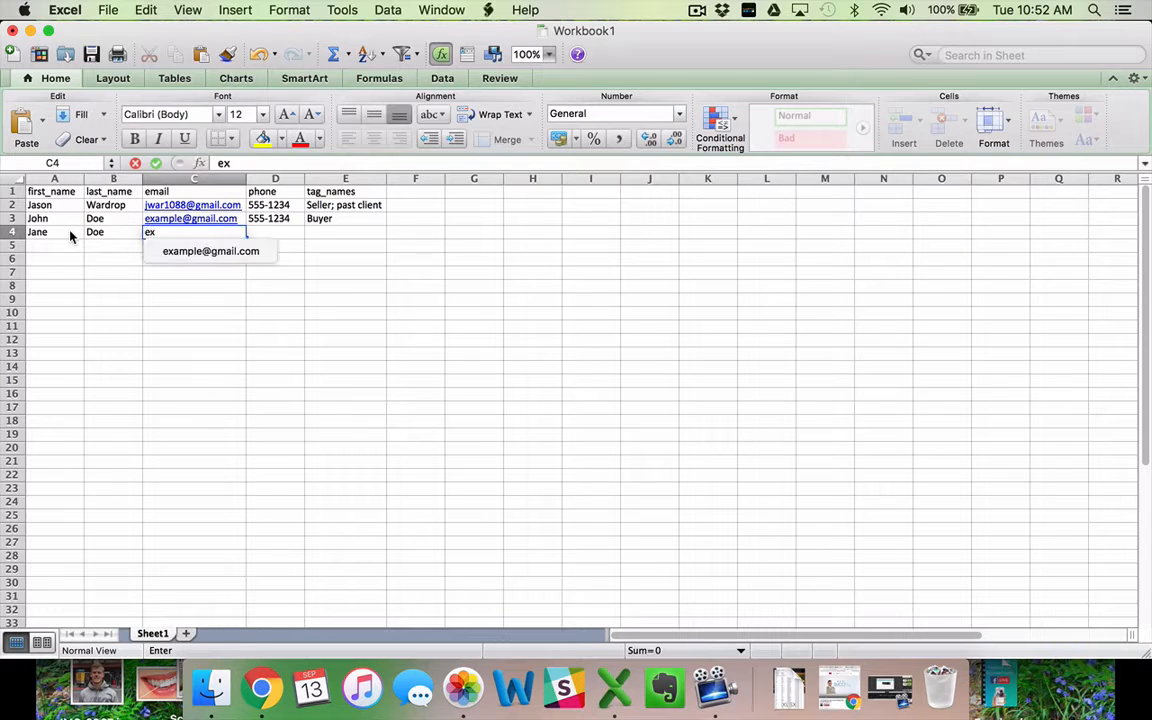
{"action": "type", "text": "@gmail.com"}
{"action": "key", "text": "Tab"}
{"action": "key", "text": "Up"}
{"action": "key", "text": "super+c"}
{"action": "key", "text": "Down"}
{"action": "key", "text": "super+v"}
{"action": "key", "text": "Tab"}
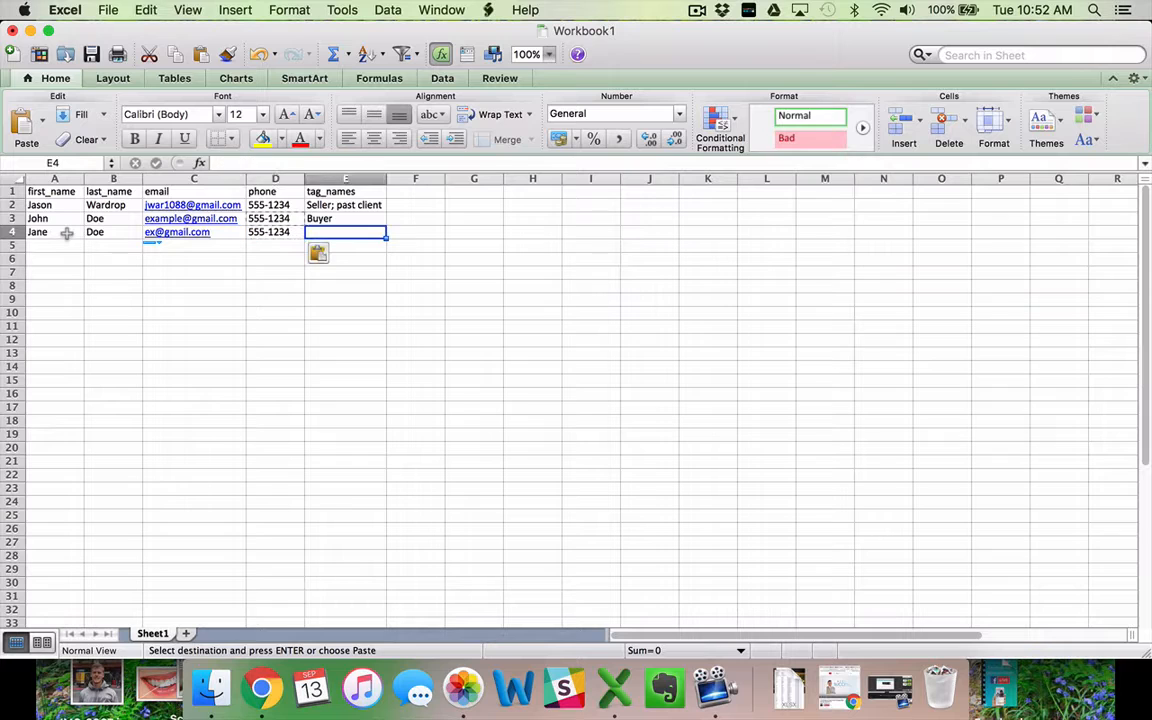
{"action": "type", "text": "Potenti"}
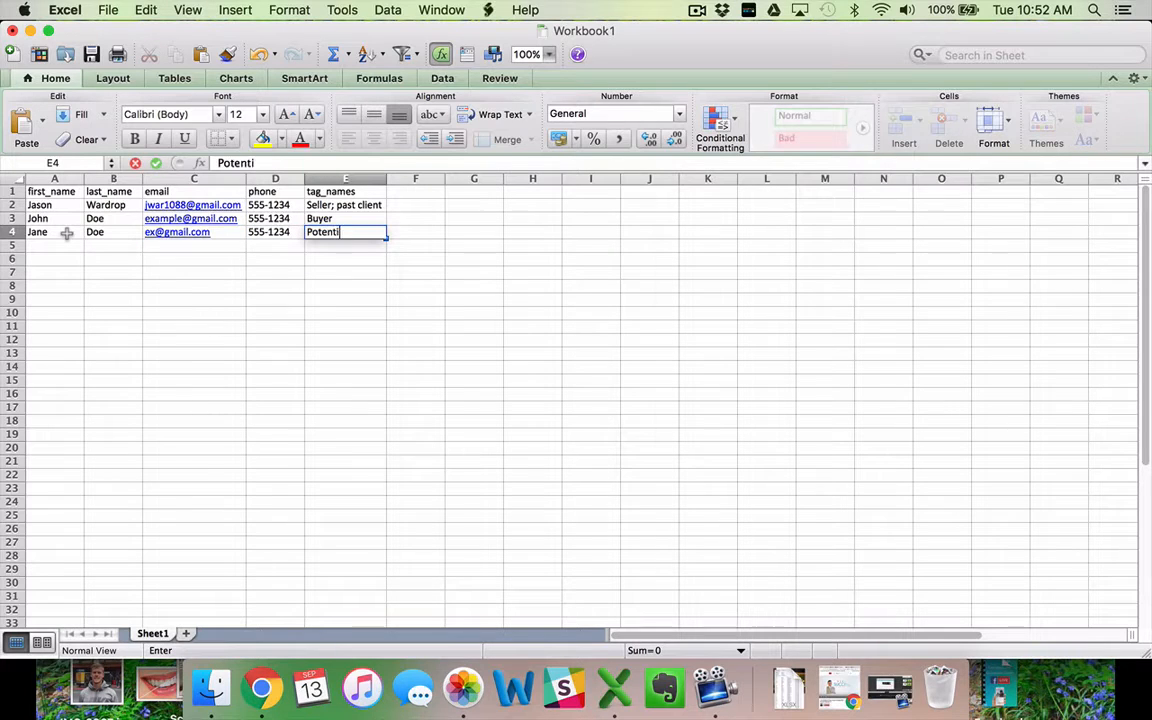
{"action": "type", "text": "al client"}
{"action": "key", "text": "Return"}
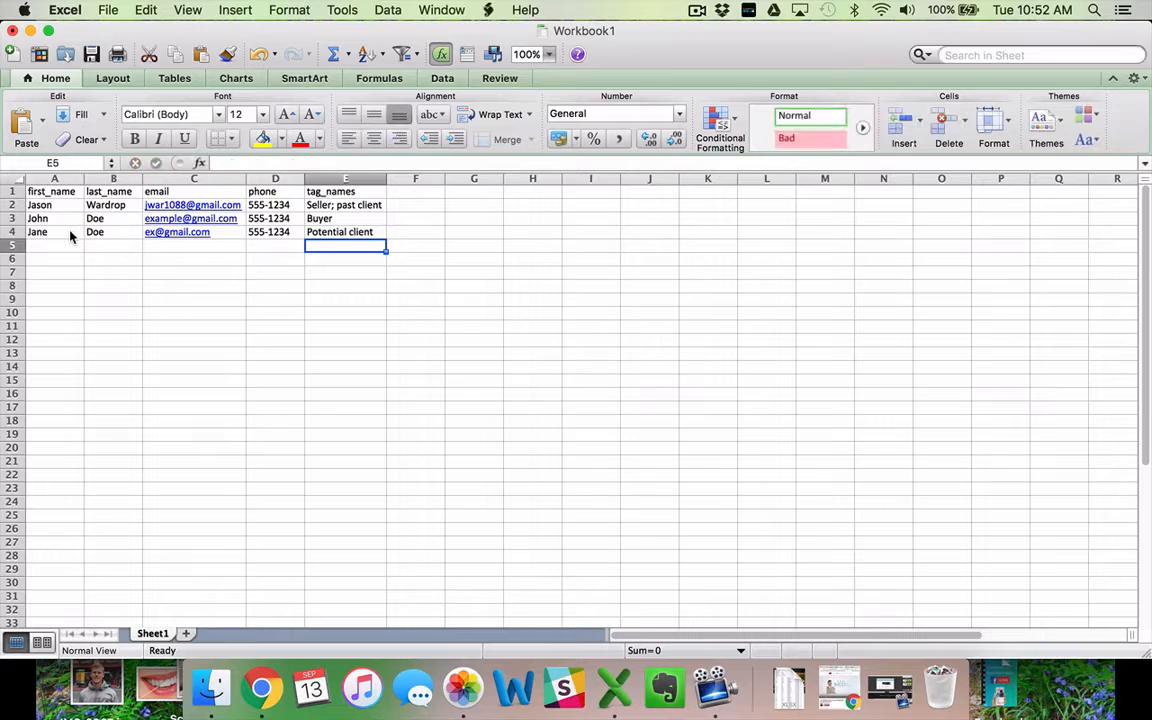
{"action": "left_click", "coordinate": [325, 327]}
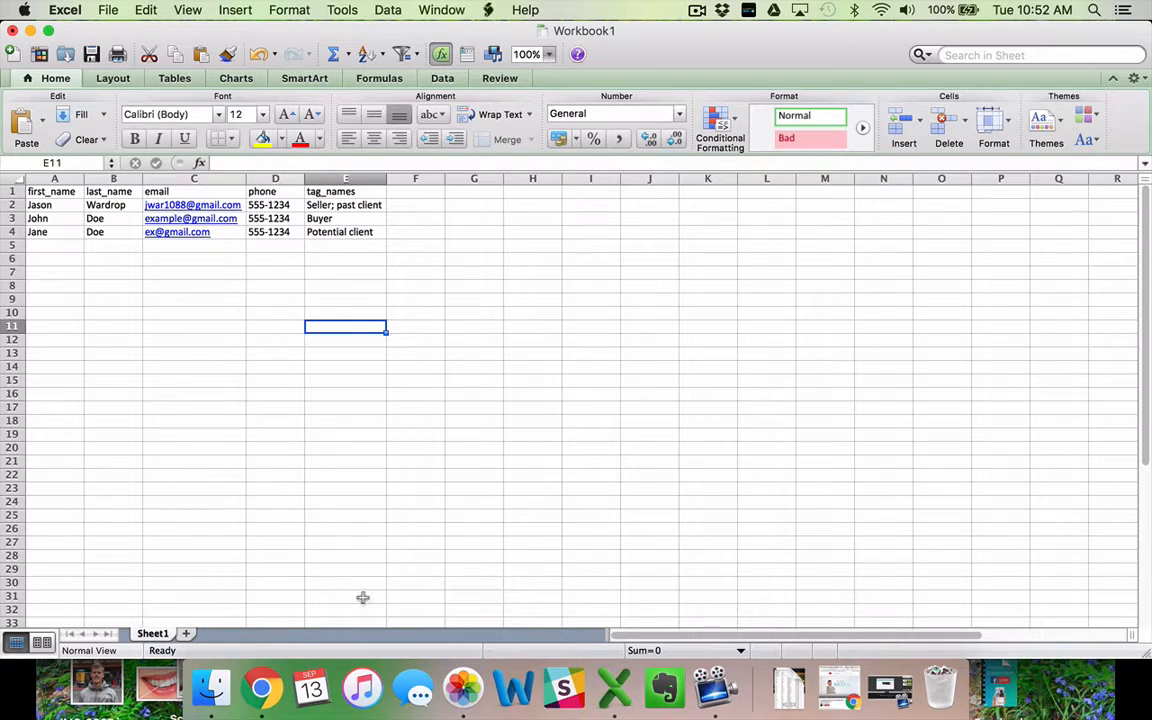
Open LinkedIn's Export Connections page in a new Chrome tab.
{"action": "left_click", "coordinate": [265, 689]}
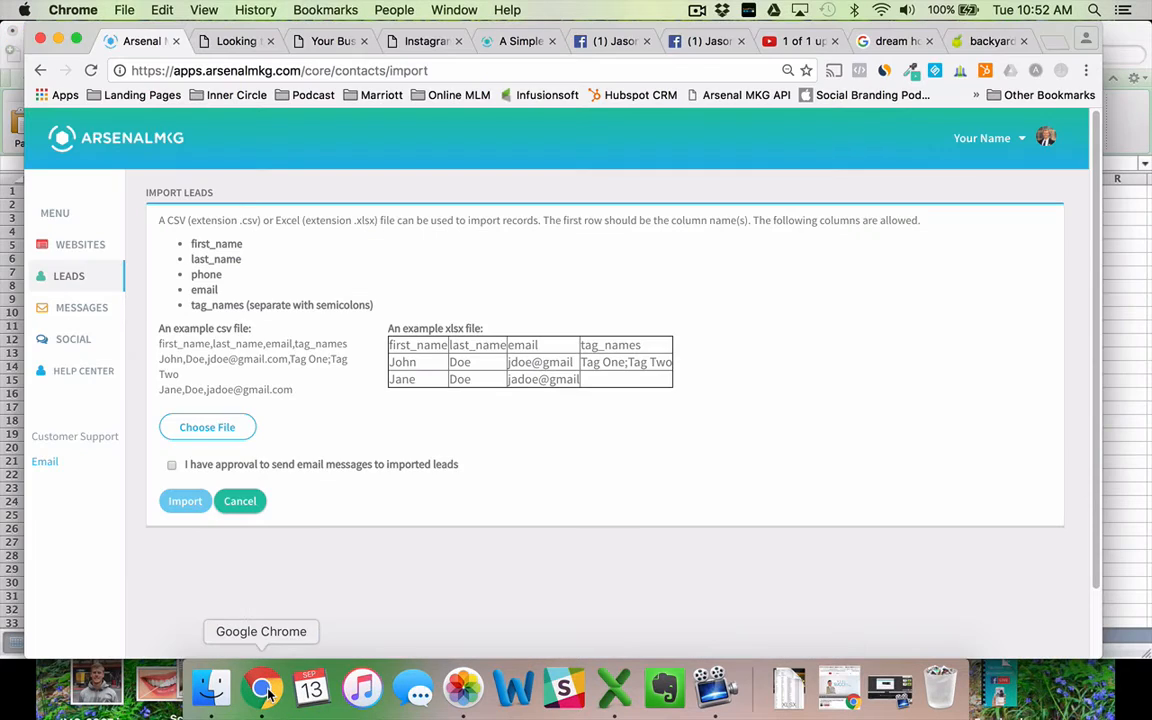
{"action": "key", "text": "super+t"}
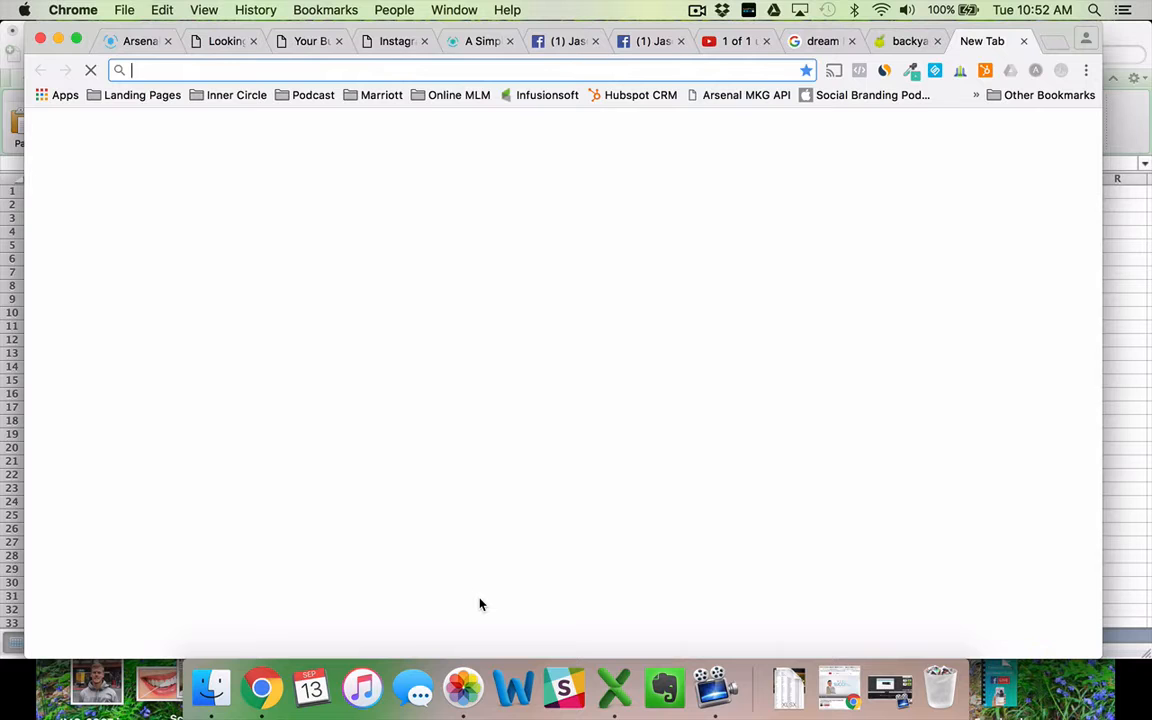
{"action": "type", "text": "linkedin.com"}
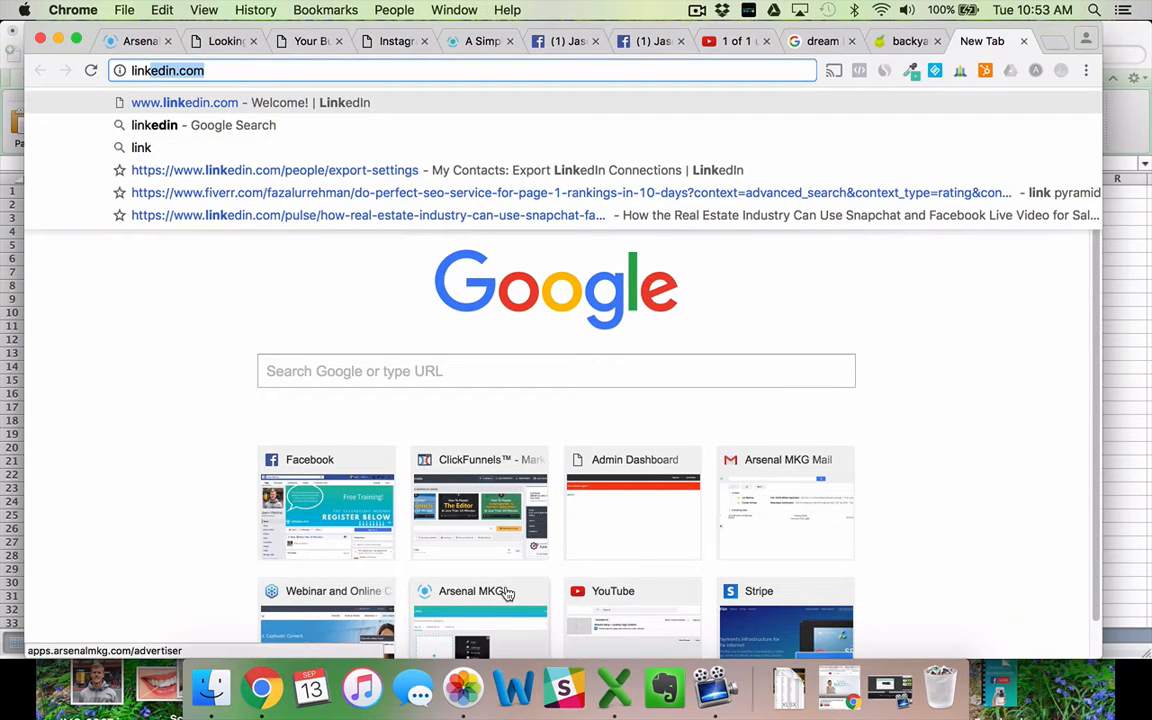
{"action": "left_click", "coordinate": [366, 174]}
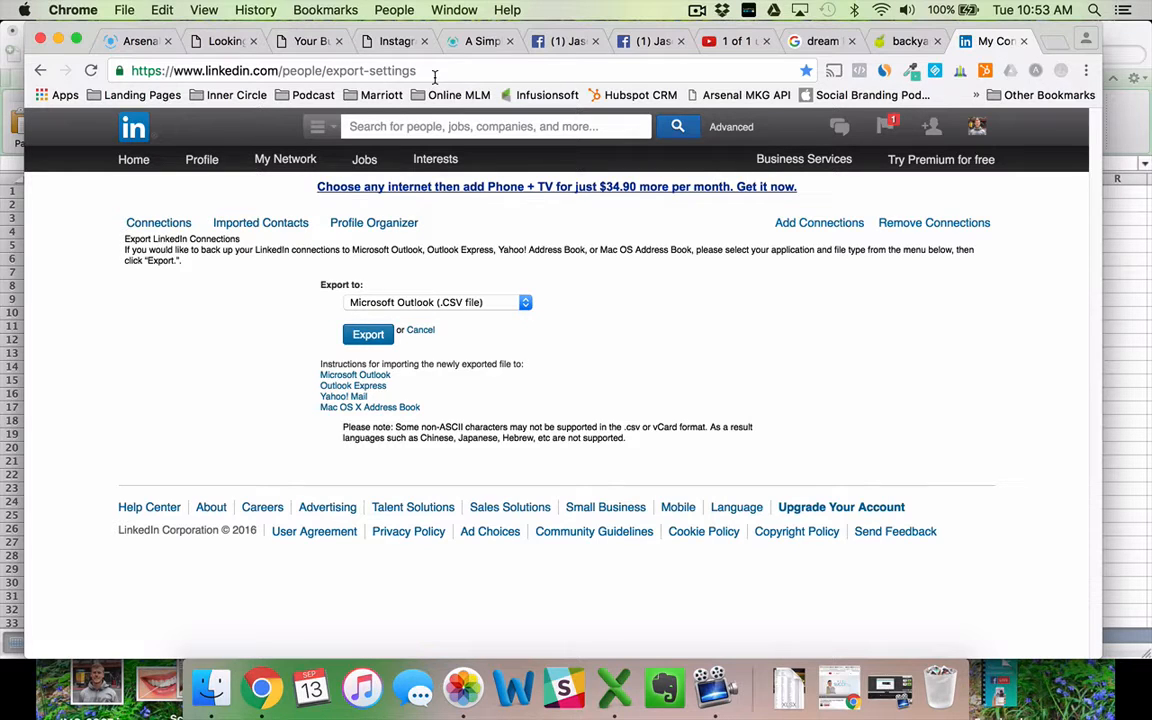
Export the LinkedIn connections as a Microsoft Outlook CSV, passing the security check, and return to Excel.
{"action": "left_click", "coordinate": [422, 302]}
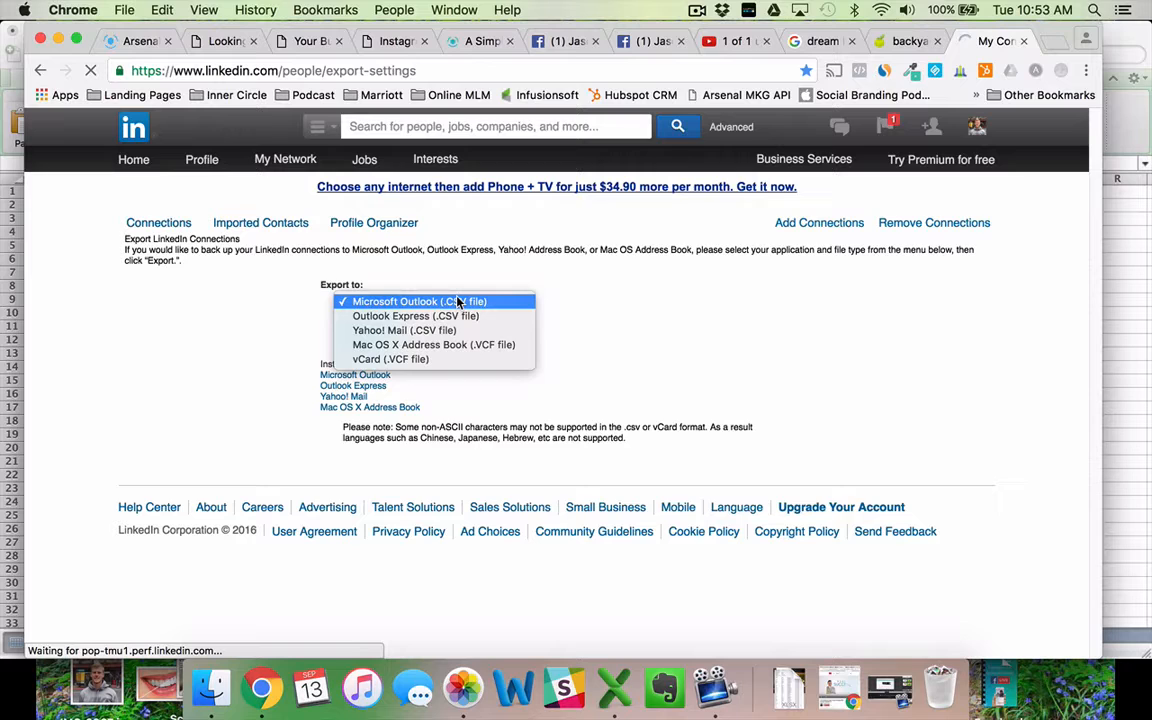
{"action": "left_click", "coordinate": [457, 301]}
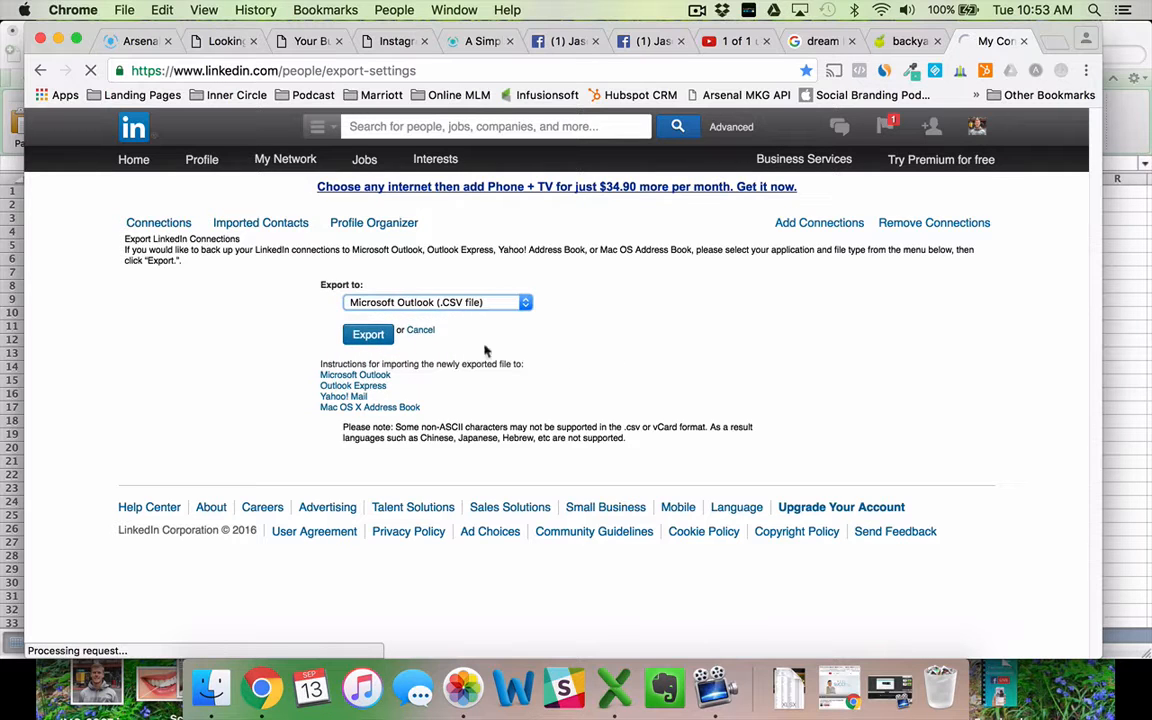
{"action": "left_click", "coordinate": [369, 337]}
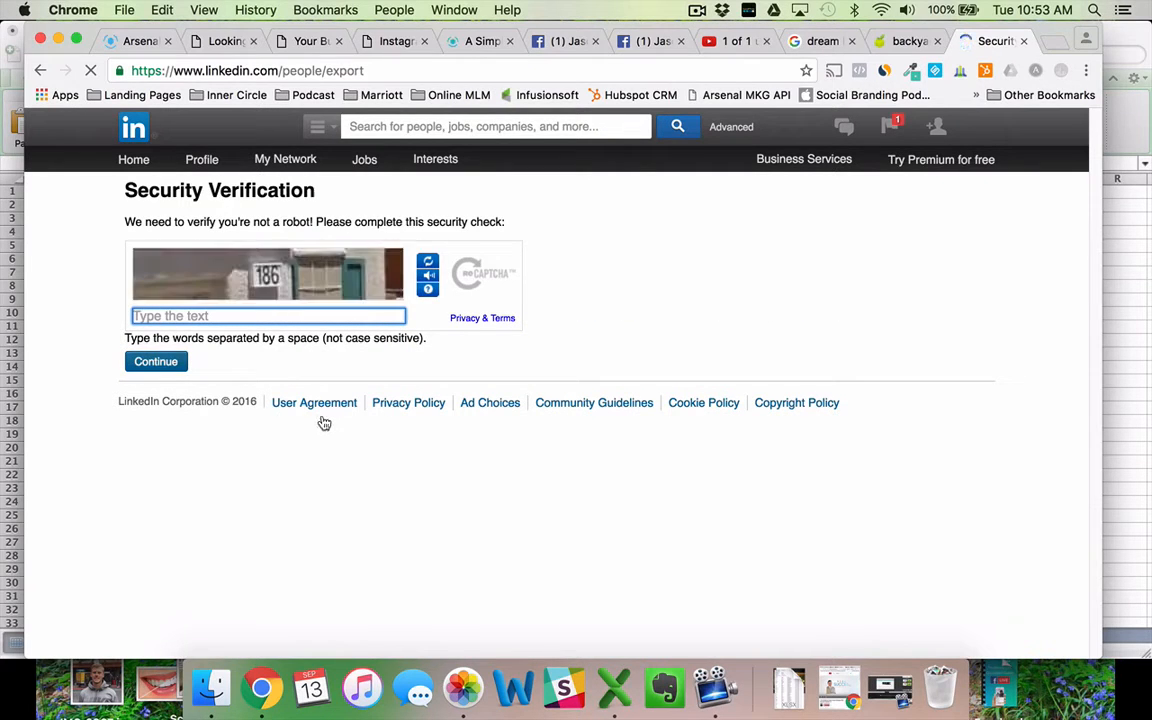
{"action": "type", "text": "186"}
{"action": "left_click", "coordinate": [155, 362]}
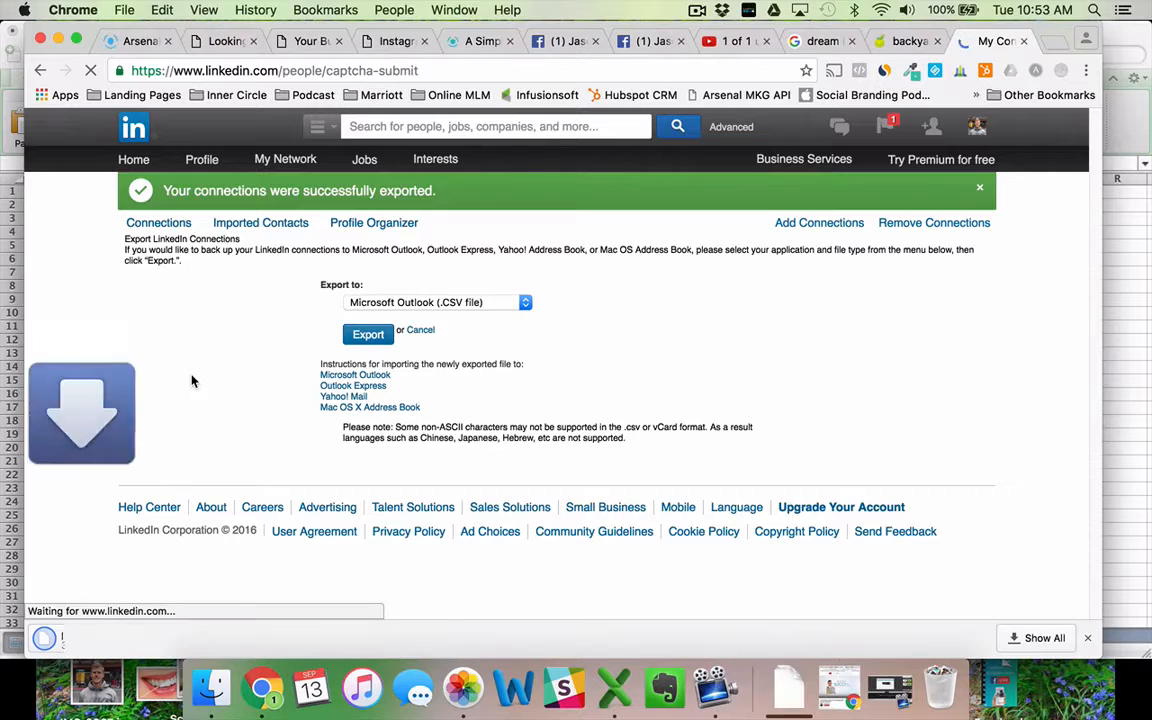
{"action": "left_click", "coordinate": [788, 686]}
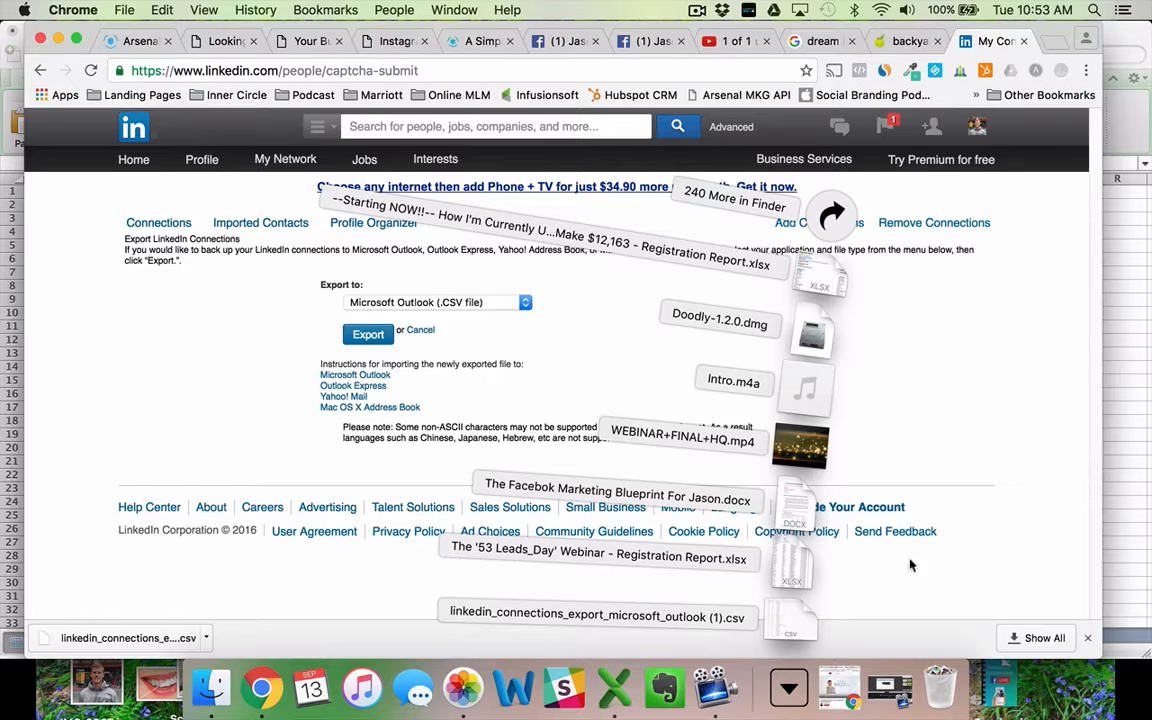
{"action": "left_click", "coordinate": [1129, 333]}
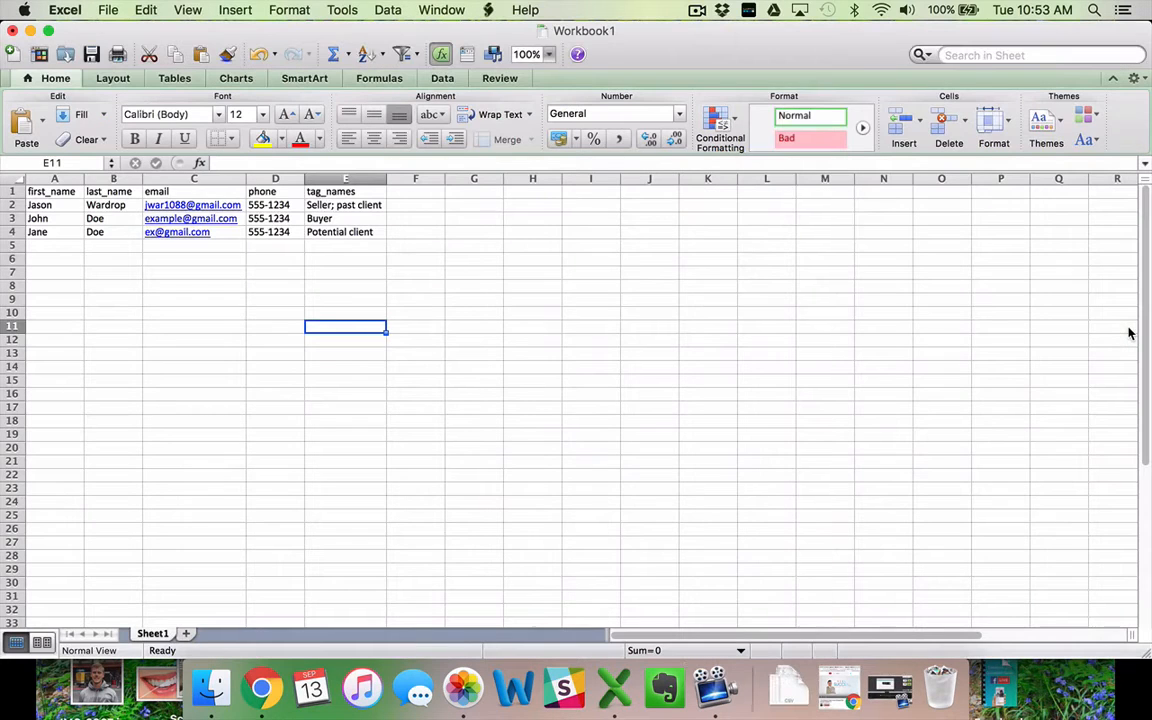
Save the workbook to the Desktop as 'demo leads example' in .xlsx format.
{"action": "left_click", "coordinate": [363, 301]}
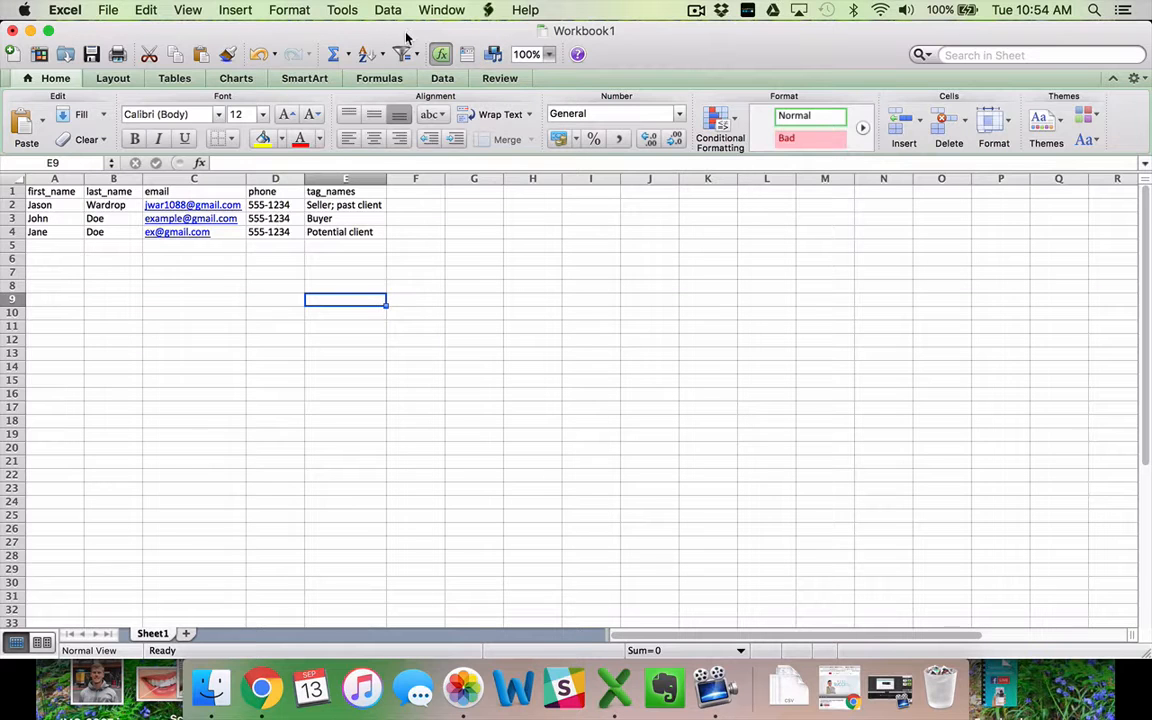
{"action": "key", "text": "super+s"}
{"action": "type", "text": "demo leads example"}
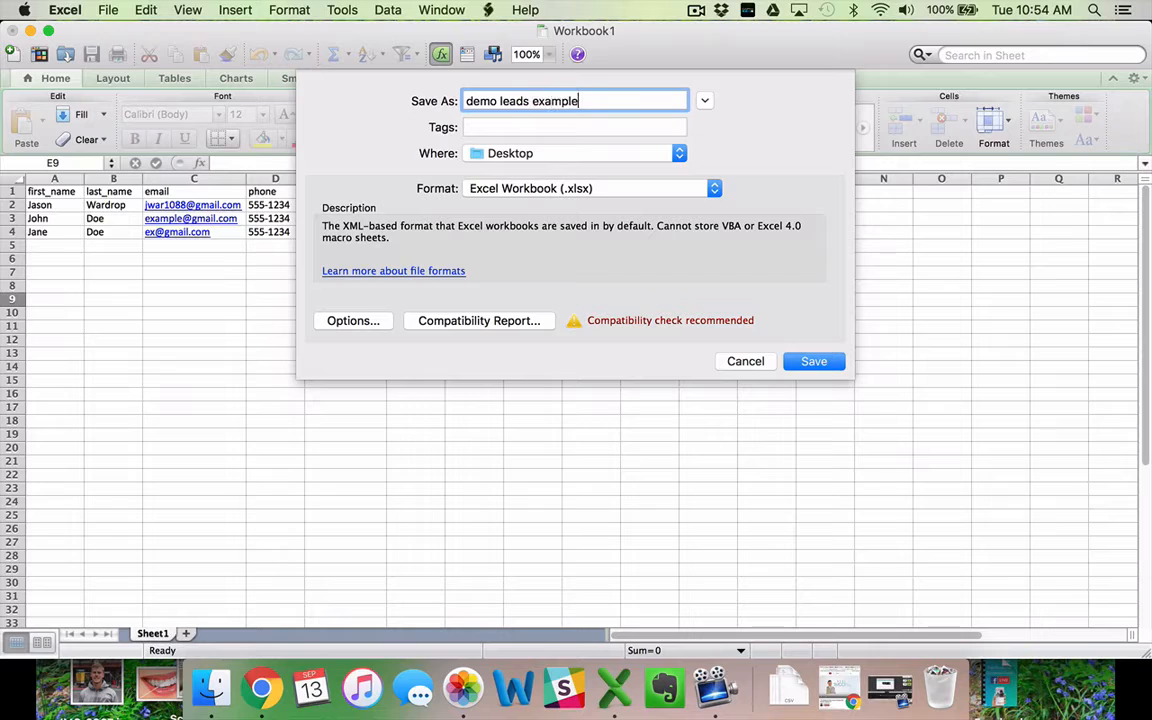
{"action": "left_click", "coordinate": [814, 362]}
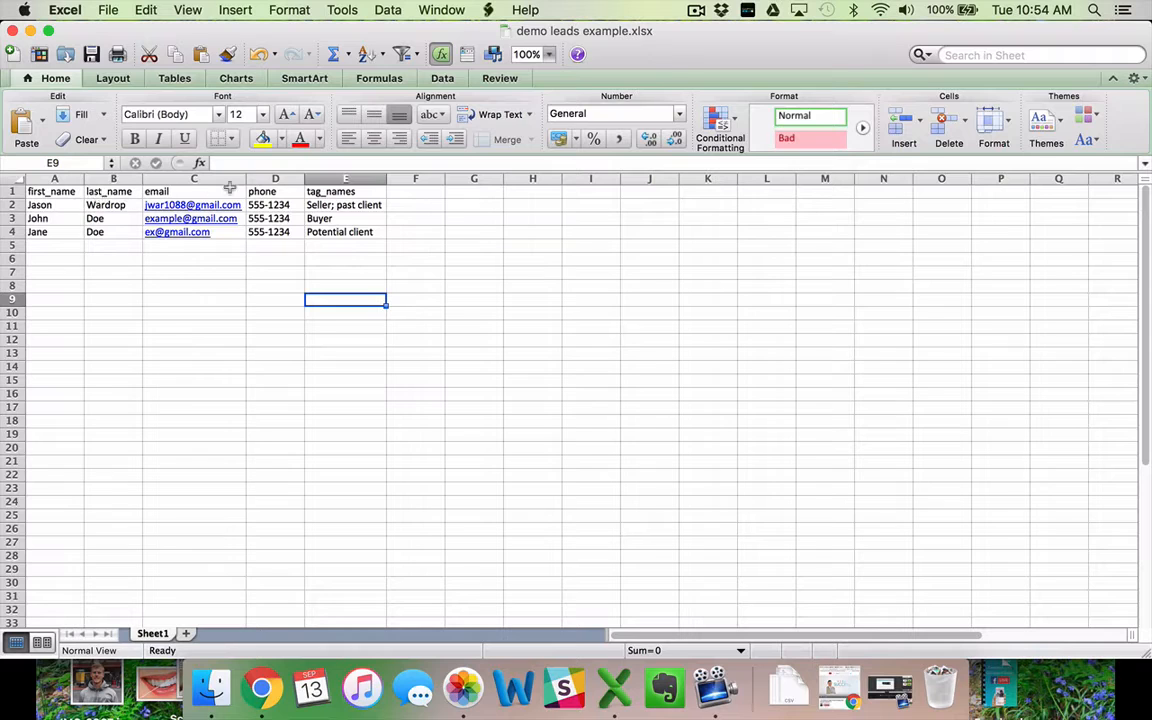
Append '; linkedin' to the first lead's tags and autofit column E.
{"action": "left_click", "coordinate": [365, 205]}
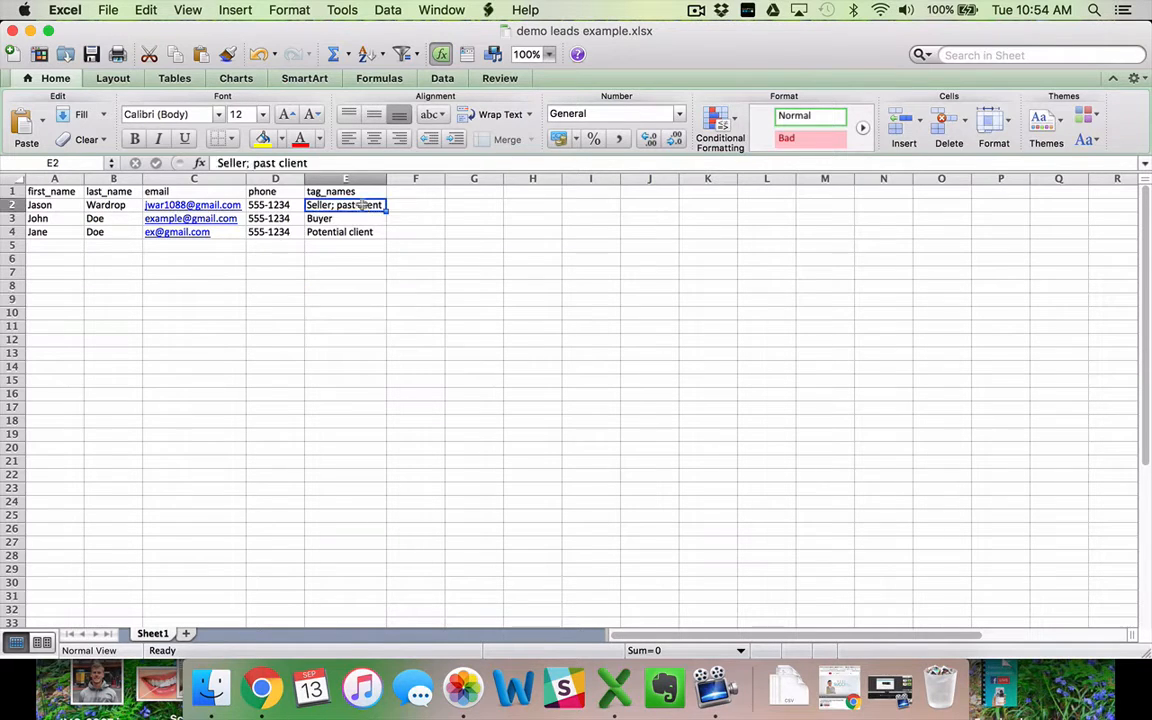
{"action": "left_click", "coordinate": [334, 164]}
{"action": "type", "text": ";"}
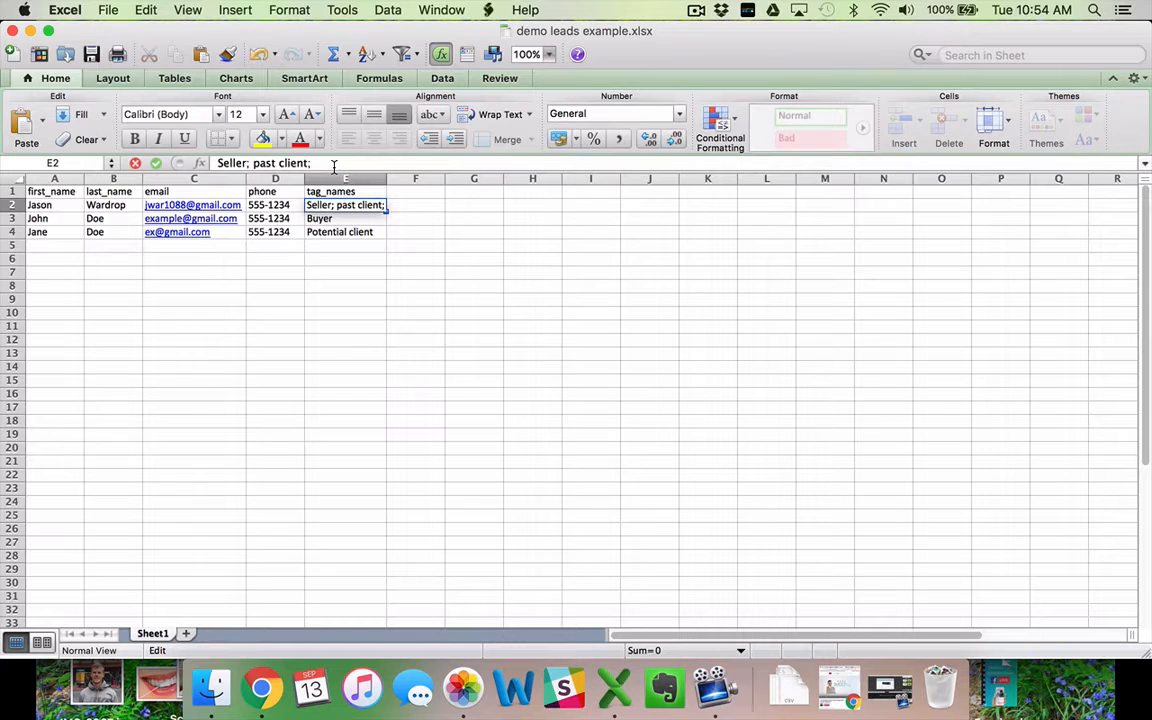
{"action": "type", "text": " linkedin"}
{"action": "key", "text": "Return"}
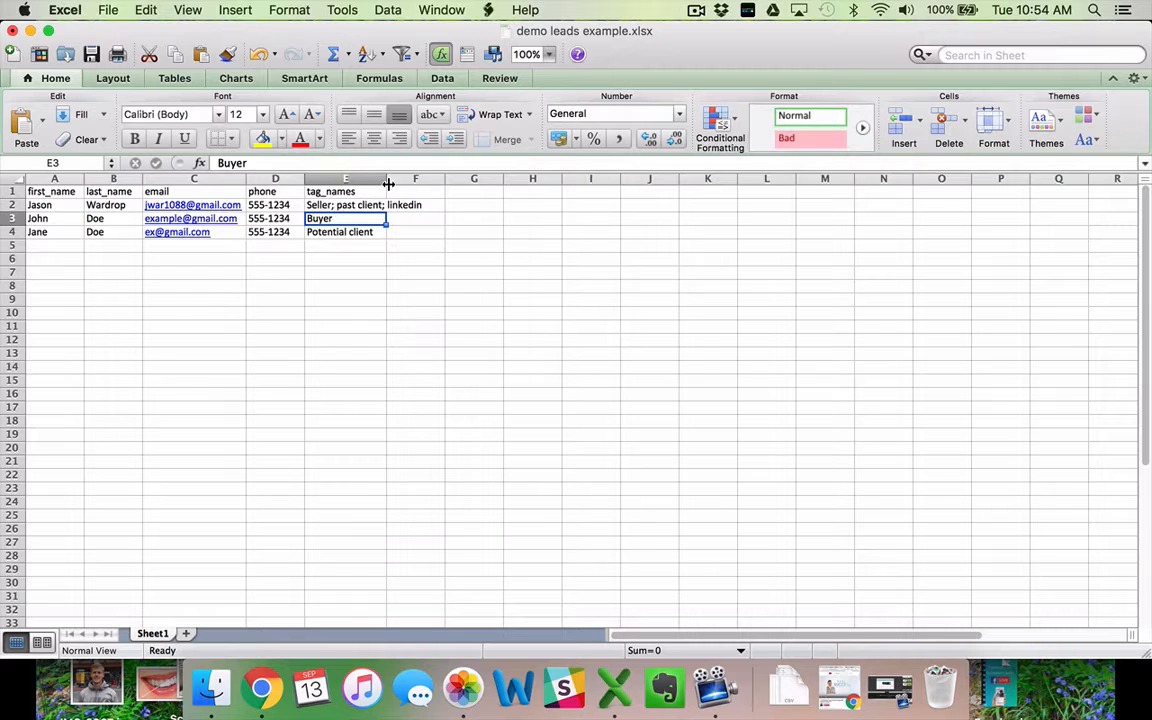
{"action": "double_click", "coordinate": [387, 179]}
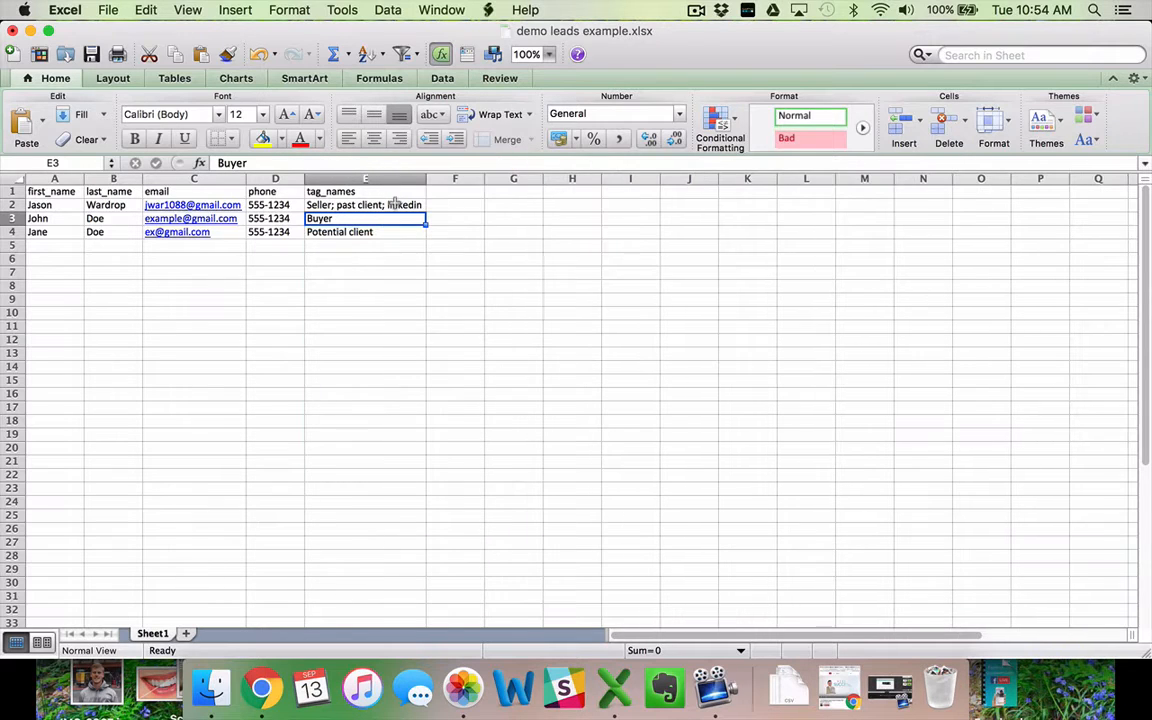
Clear the stray entry typed below the tags and save the workbook.
{"action": "left_click", "coordinate": [342, 249]}
{"action": "type", "text": "f"}
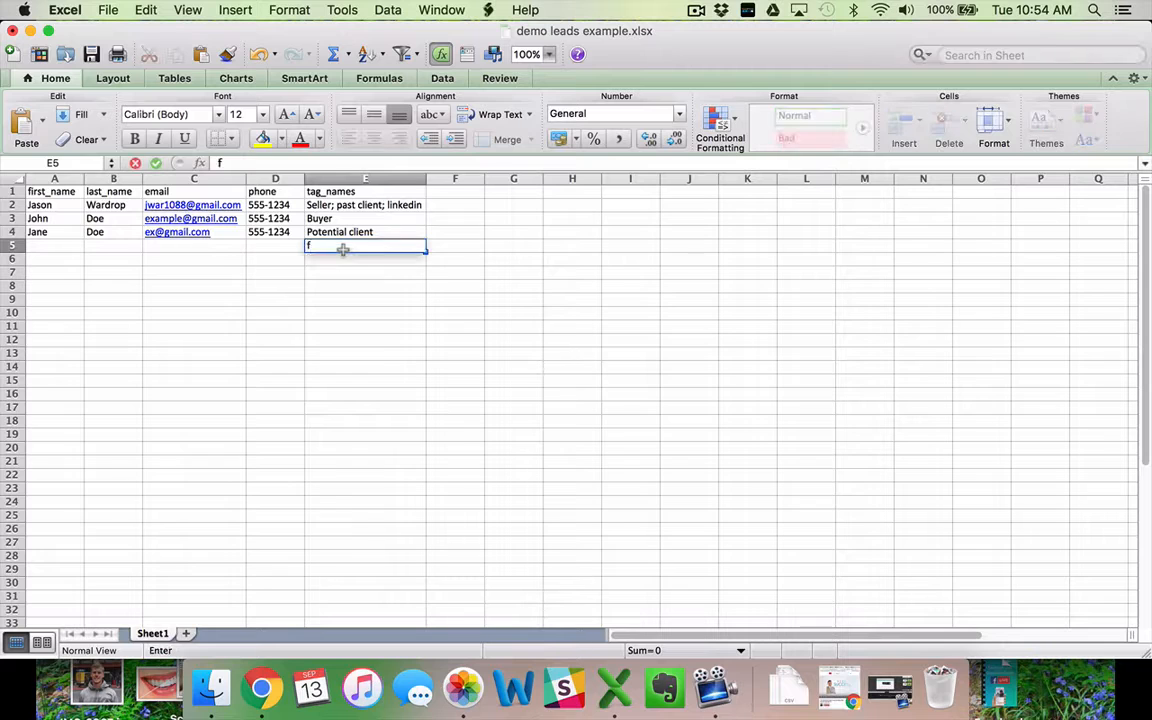
{"action": "type", "text": "amily"}
{"action": "key", "text": "BackSpace"}
{"action": "key", "text": "BackSpace"}
{"action": "key", "text": "BackSpace"}
{"action": "key", "text": "BackSpace"}
{"action": "key", "text": "BackSpace"}
{"action": "key", "text": "BackSpace"}
{"action": "key", "text": "Return"}
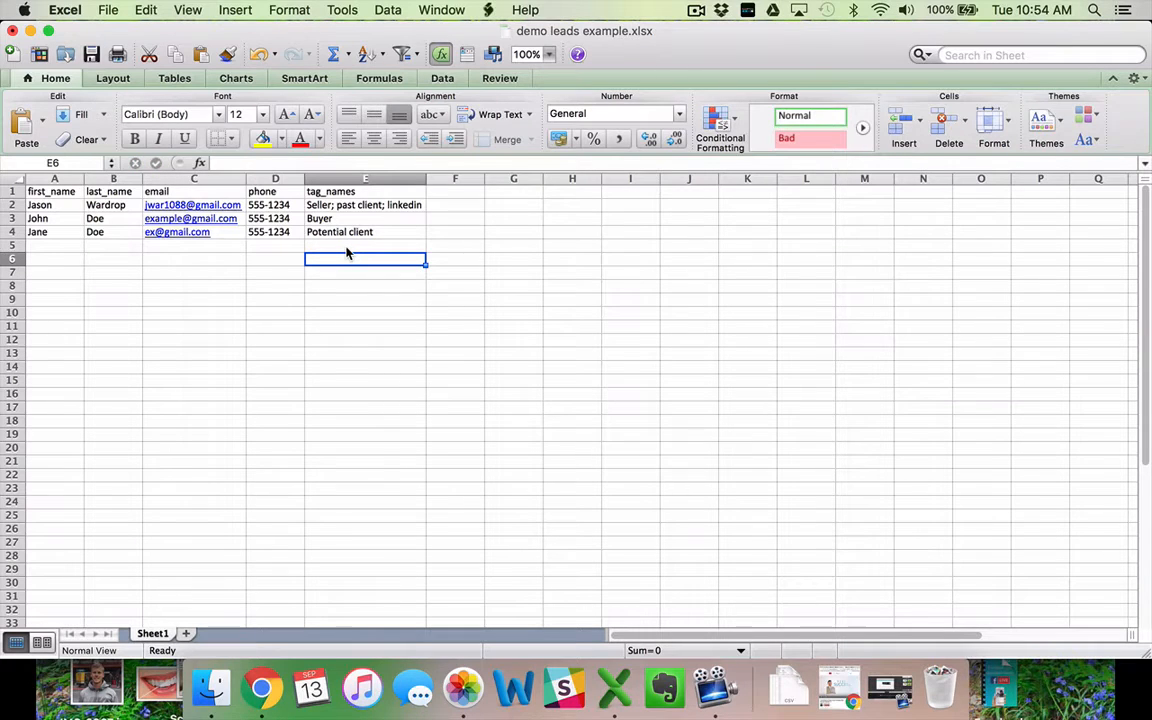
{"action": "key", "text": "super+s"}
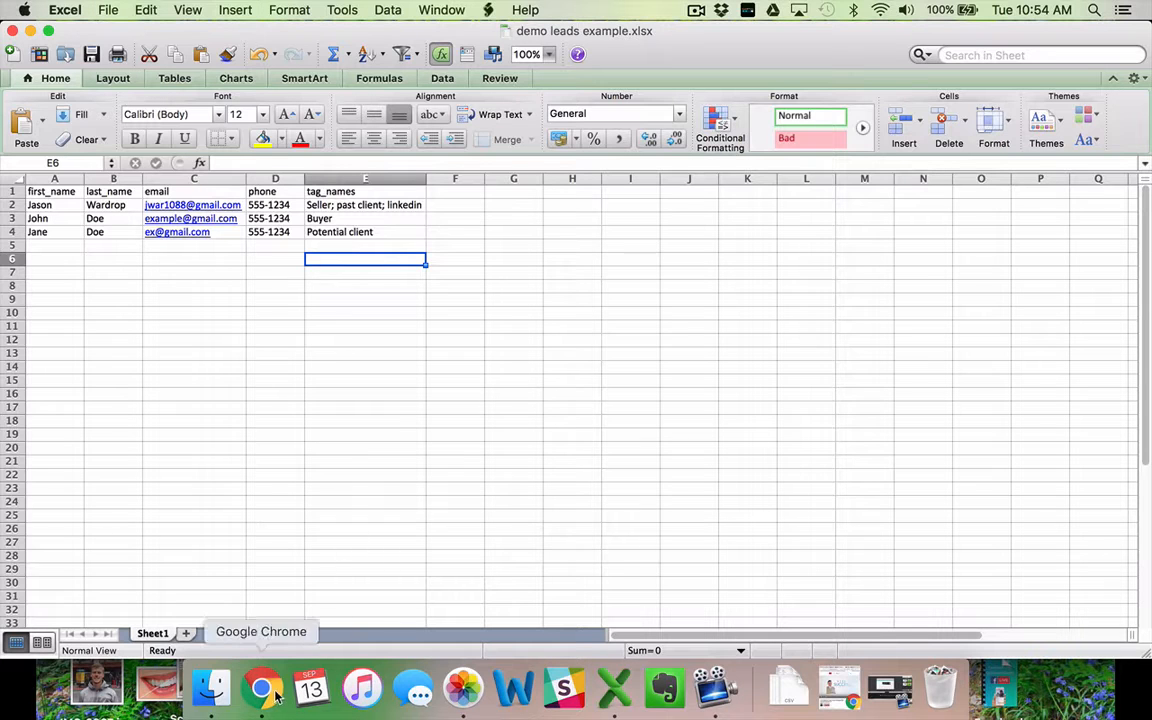
{"action": "left_click", "coordinate": [277, 695]}
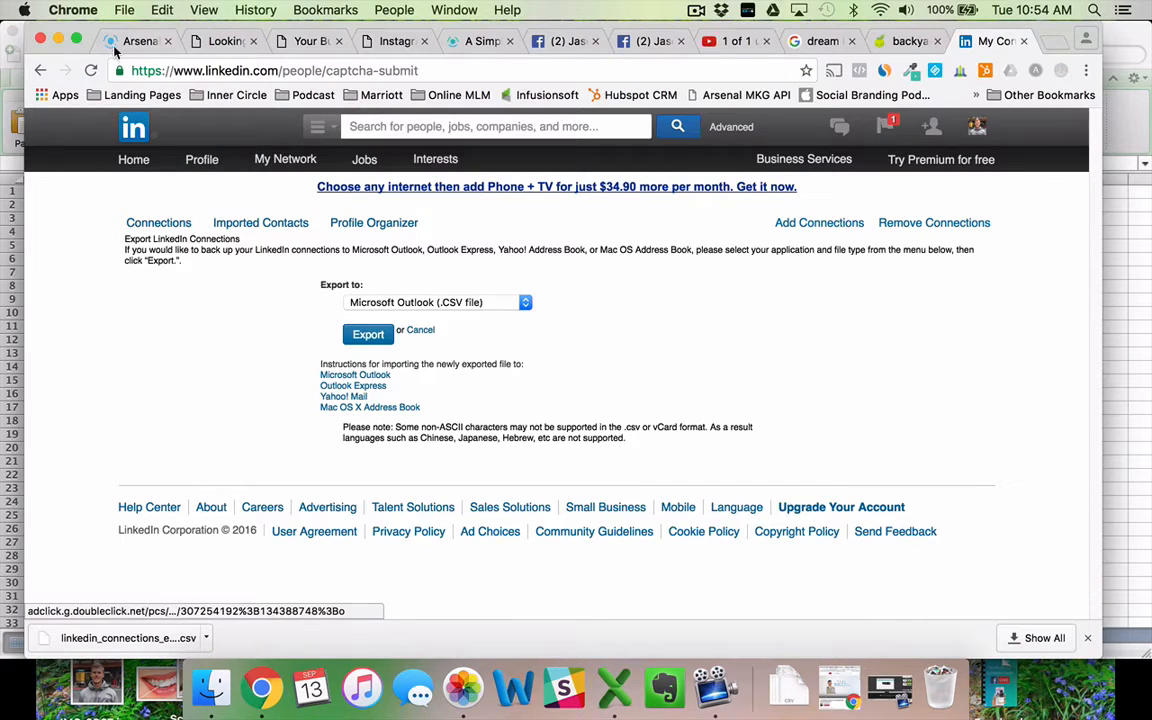
Return to the Arsenal MKG tab, dismiss the downloads bar and open the Leads list.
{"action": "left_click", "coordinate": [116, 41]}
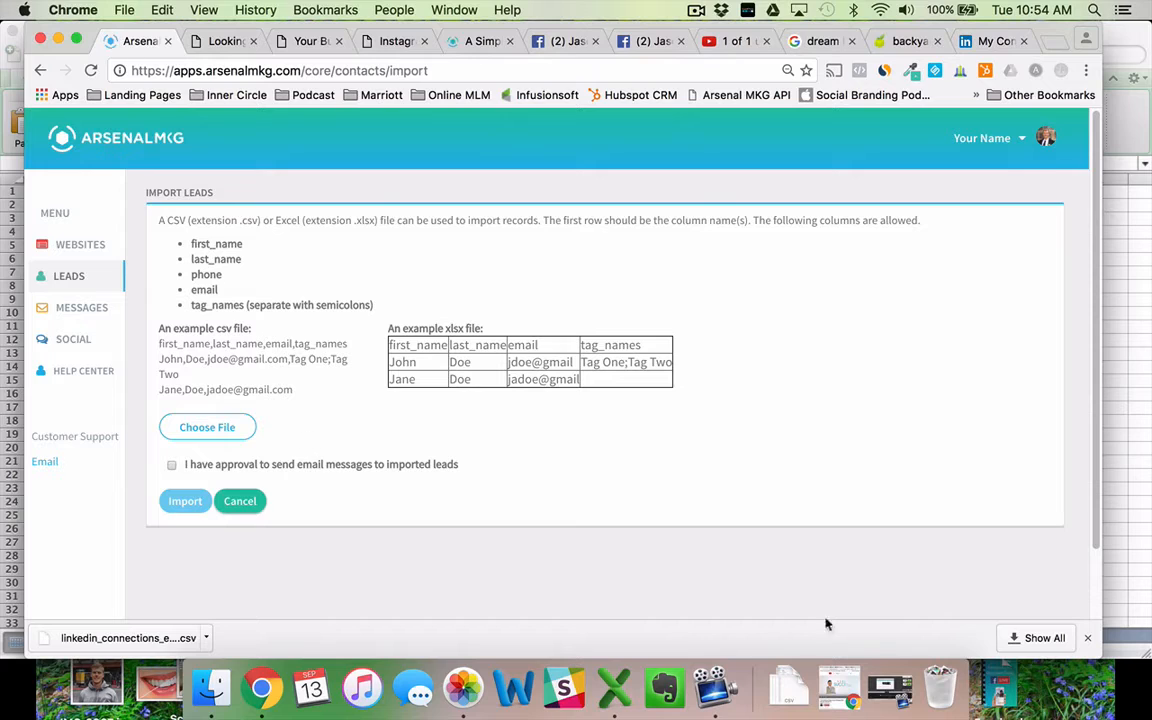
{"action": "left_click", "coordinate": [1087, 637]}
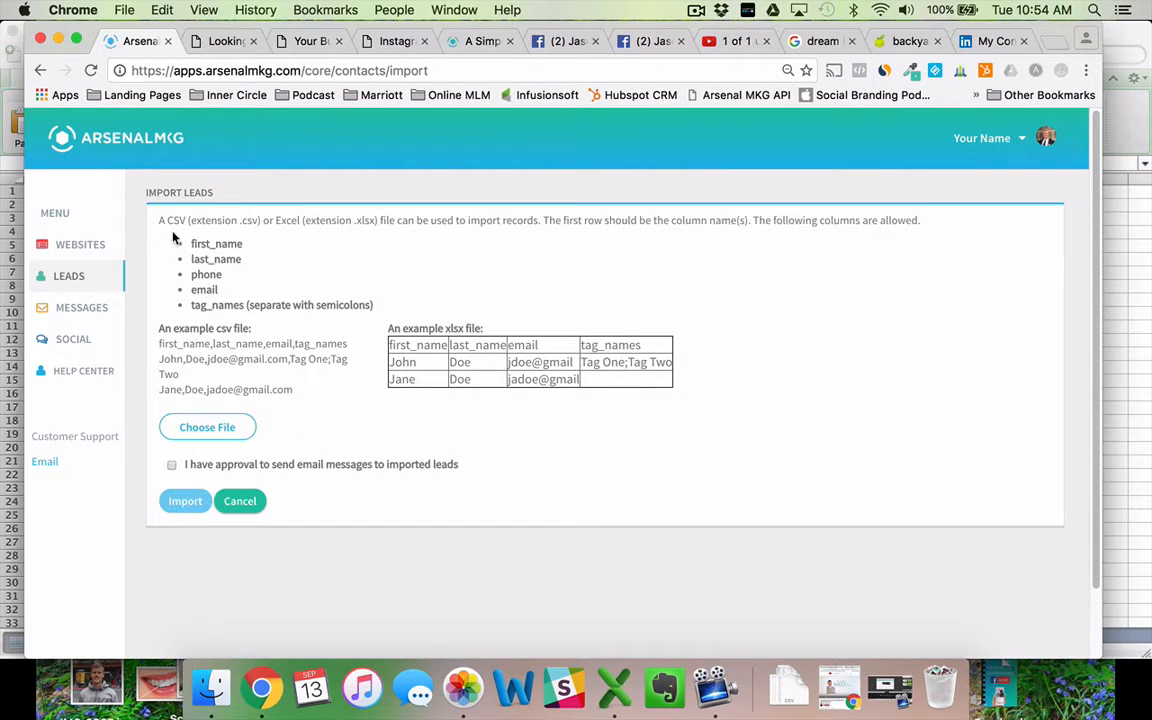
{"action": "left_click", "coordinate": [62, 277]}
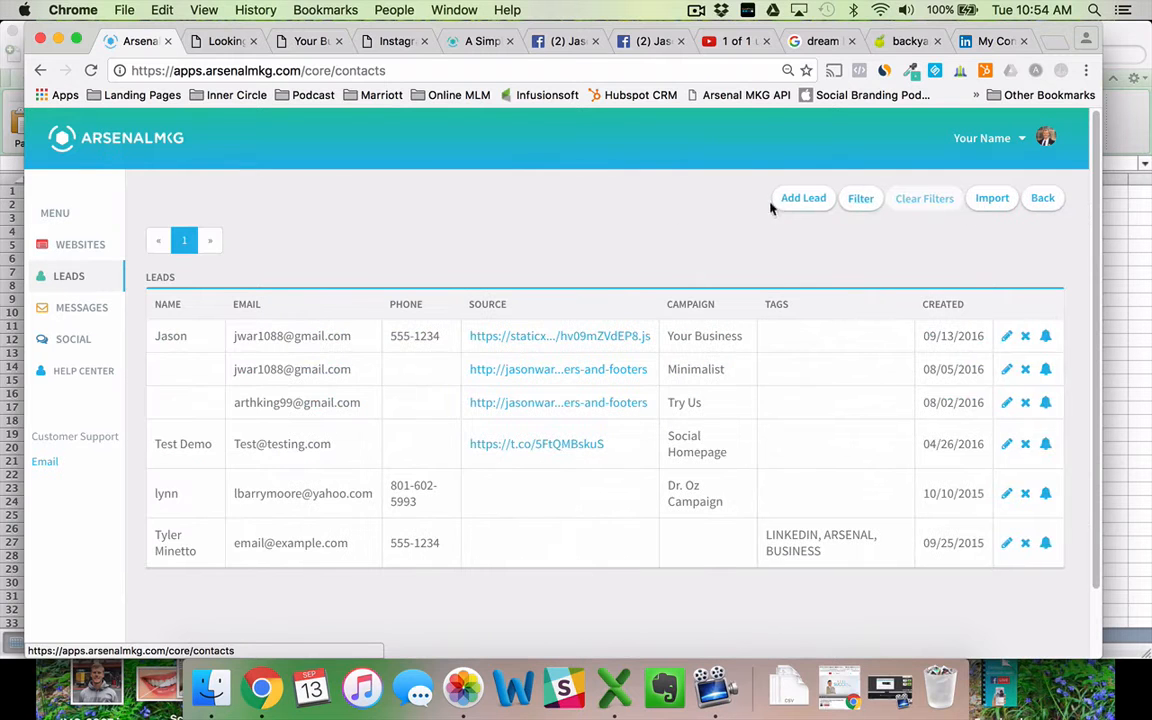
Open the lead import form and attach demo leads example.xlsx from the Desktop.
{"action": "left_click", "coordinate": [988, 200]}
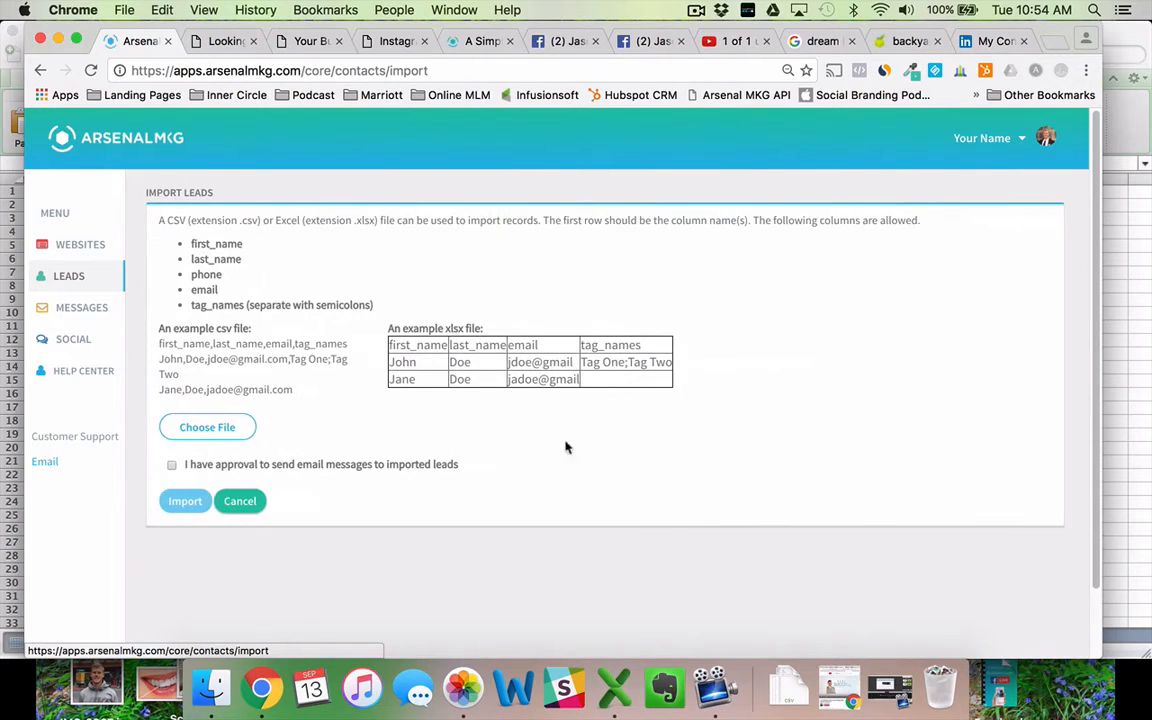
{"action": "left_click", "coordinate": [218, 437]}
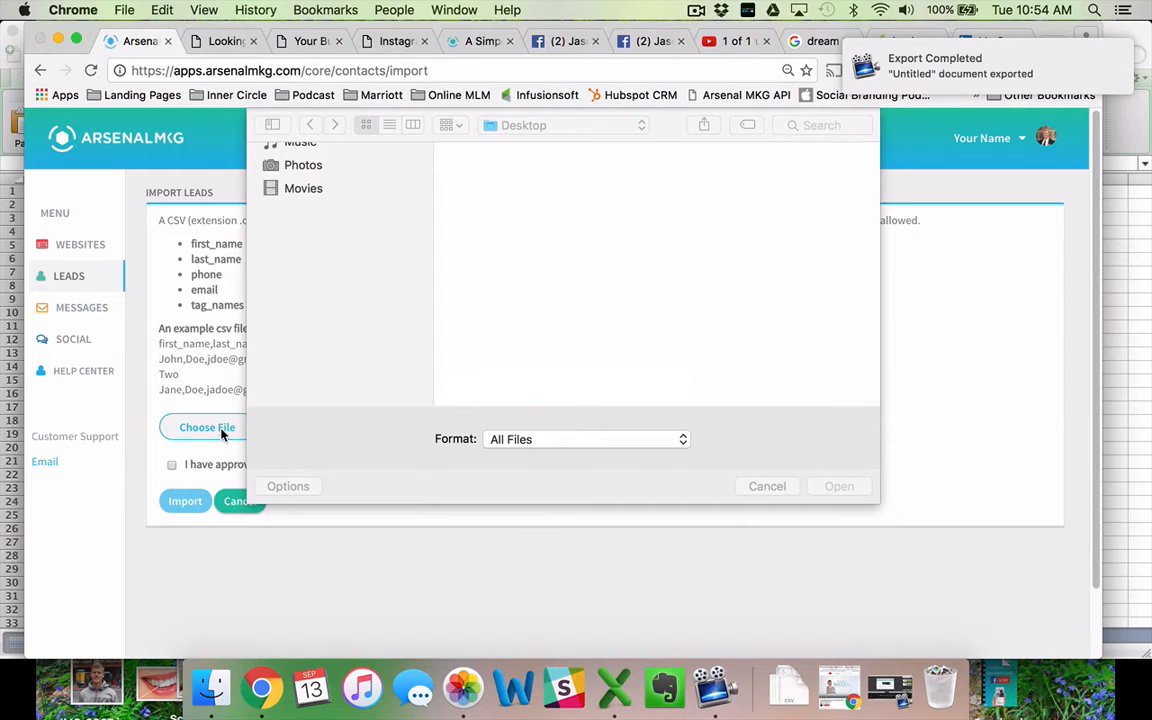
{"action": "scroll", "coordinate": [526, 270], "scroll_direction": "down", "scroll_amount": 3}
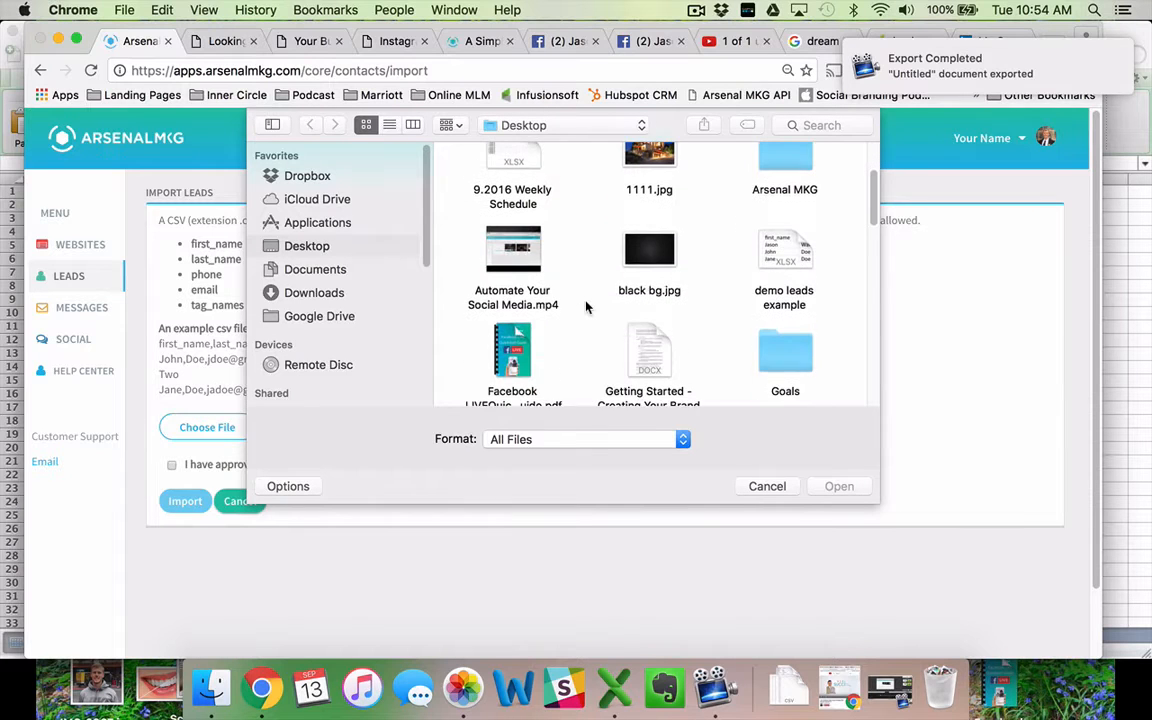
{"action": "left_click", "coordinate": [790, 260]}
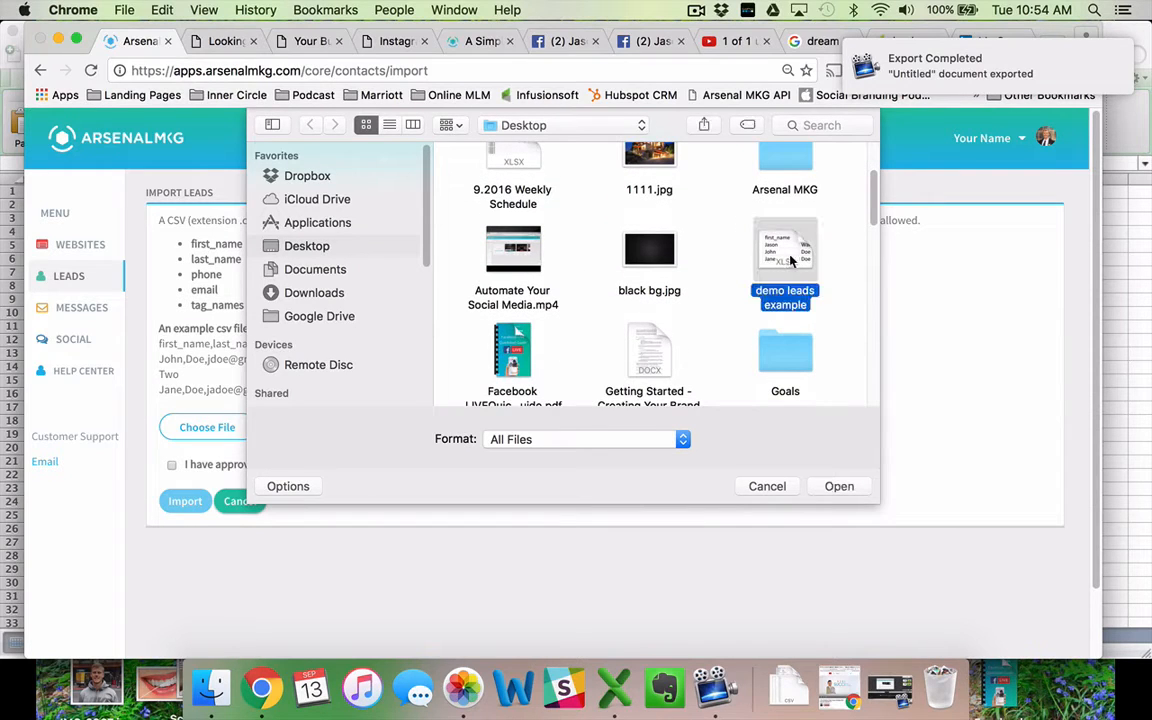
{"action": "left_click", "coordinate": [839, 486]}
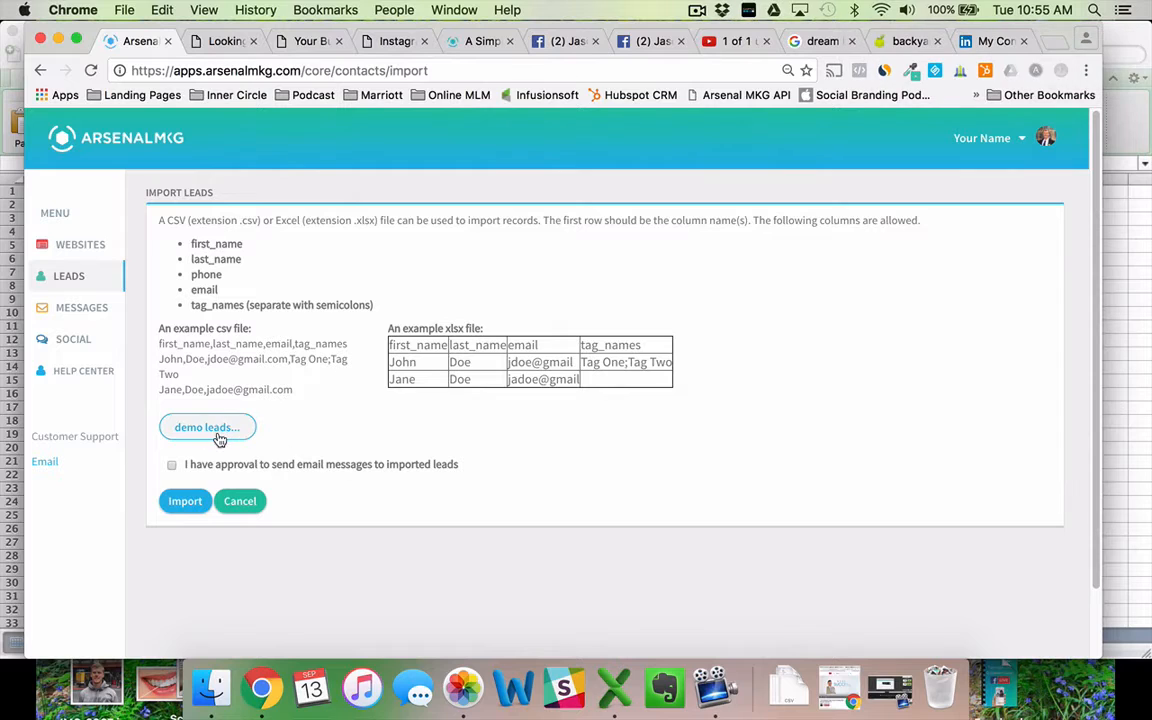
Confirm email approval, import the three spreadsheet leads, and open John Doe's lead for editing.
{"action": "left_click", "coordinate": [171, 466]}
{"action": "left_click", "coordinate": [183, 503]}
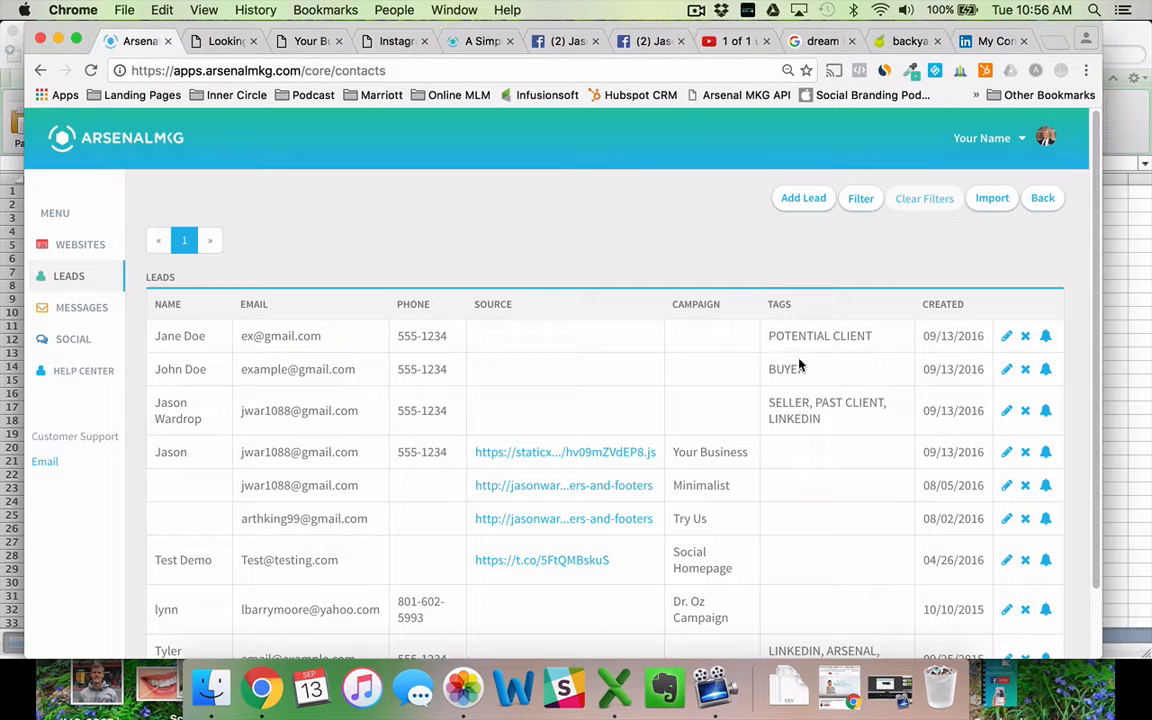
{"action": "left_click", "coordinate": [1007, 370]}
{"action": "scroll", "coordinate": [365, 452], "scroll_direction": "down", "scroll_amount": 4}
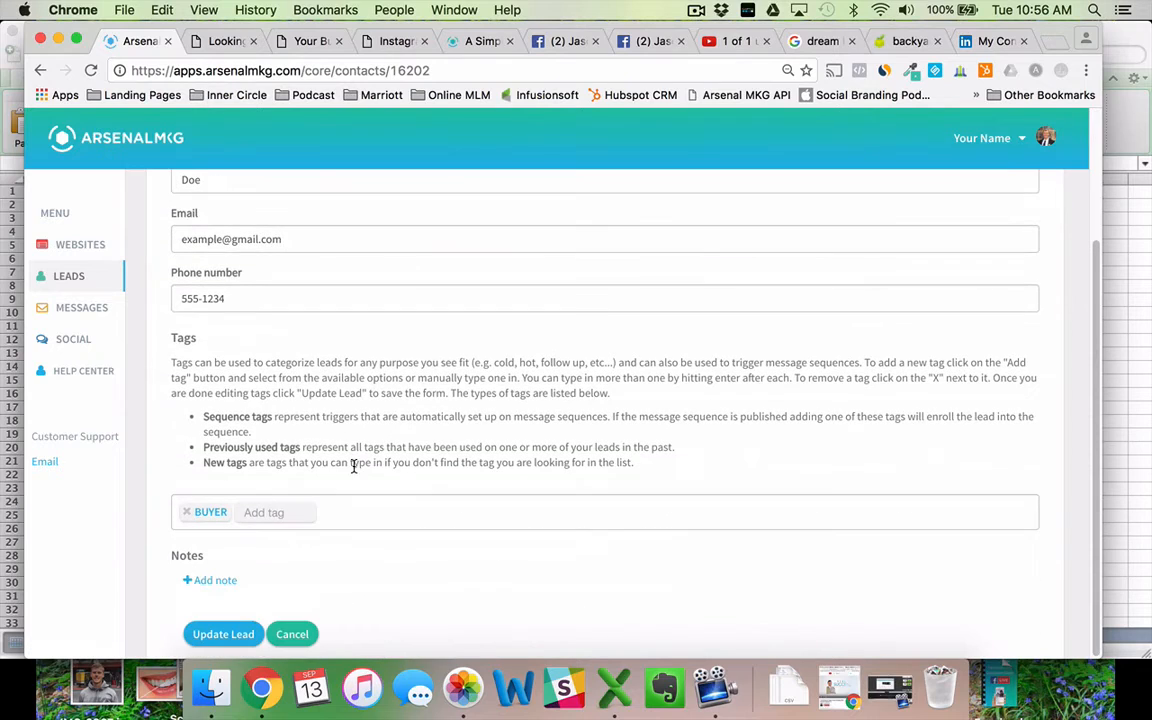
{"action": "left_click", "coordinate": [198, 580]}
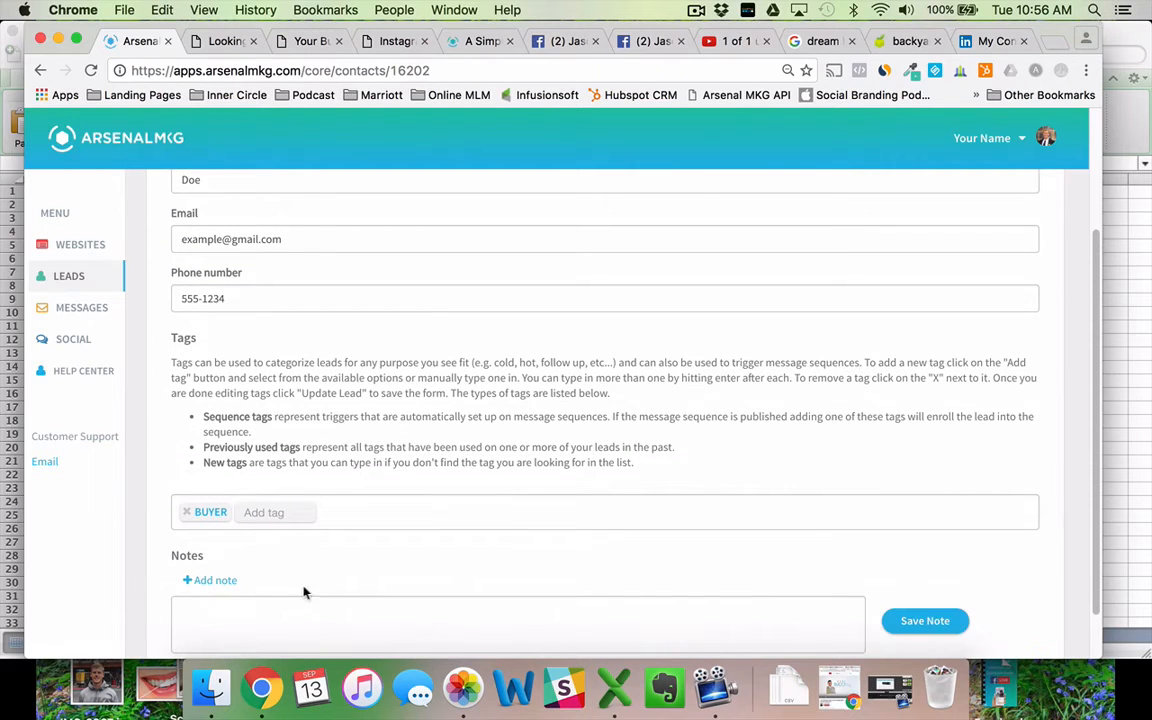
{"action": "left_click", "coordinate": [295, 603]}
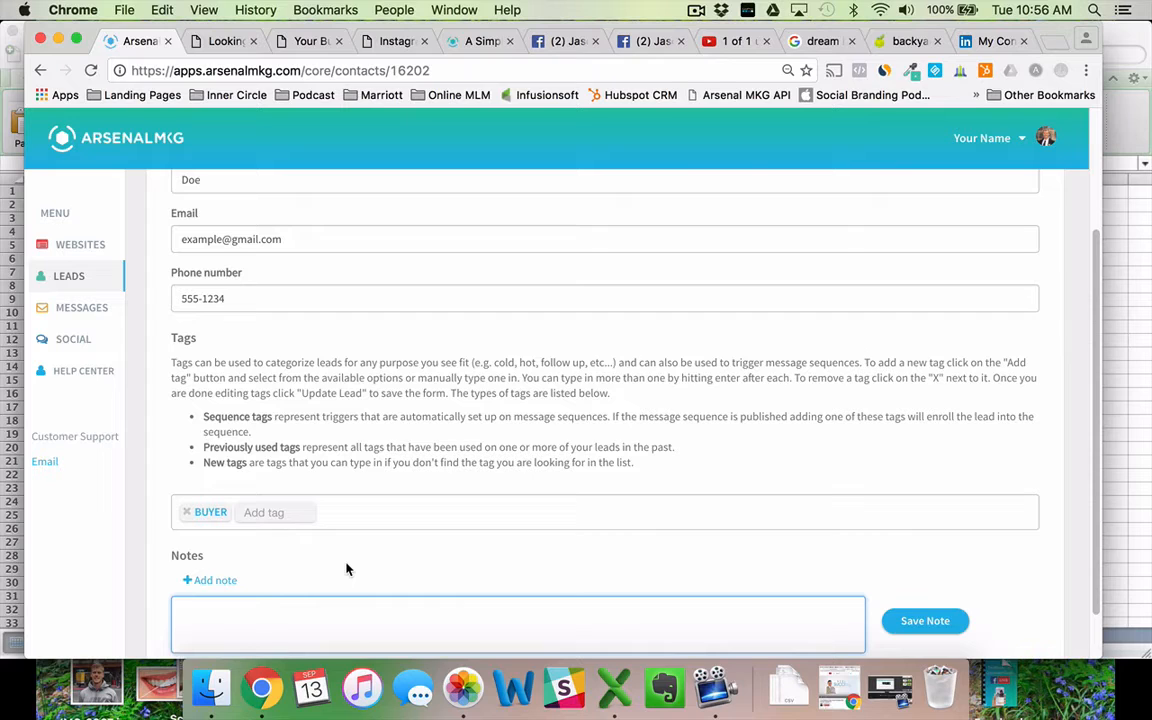
{"action": "type", "text": "They bought a home!"}
{"action": "left_click", "coordinate": [922, 621]}
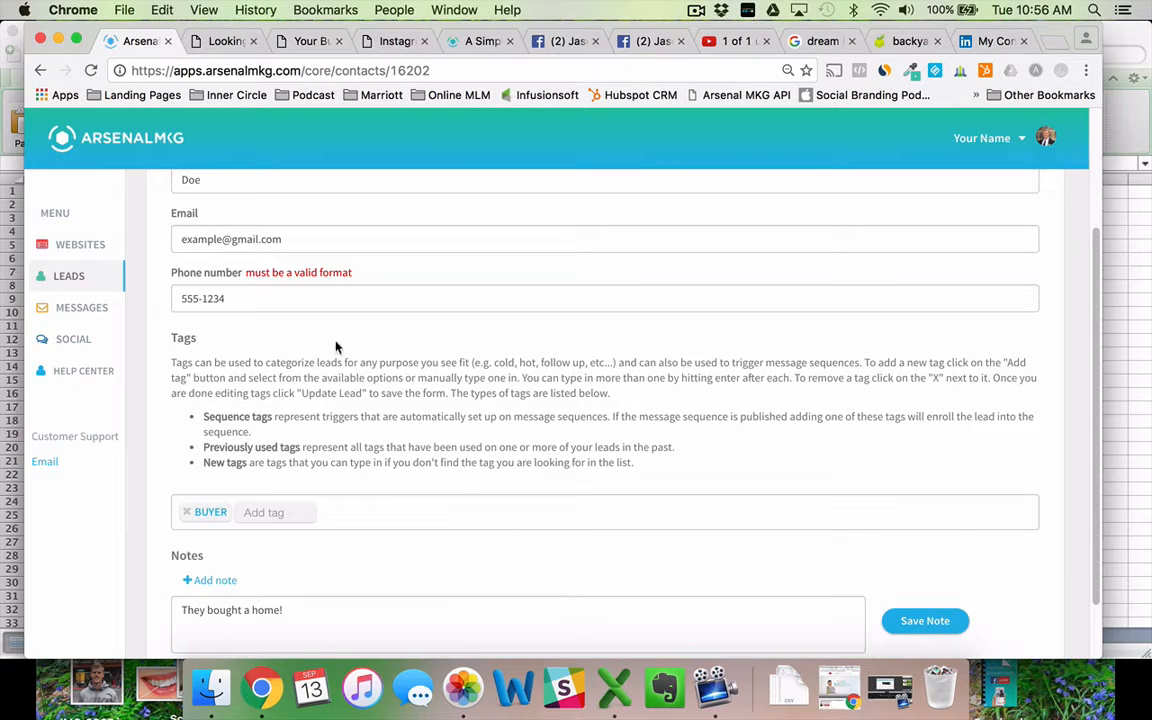
{"action": "left_click", "coordinate": [177, 297]}
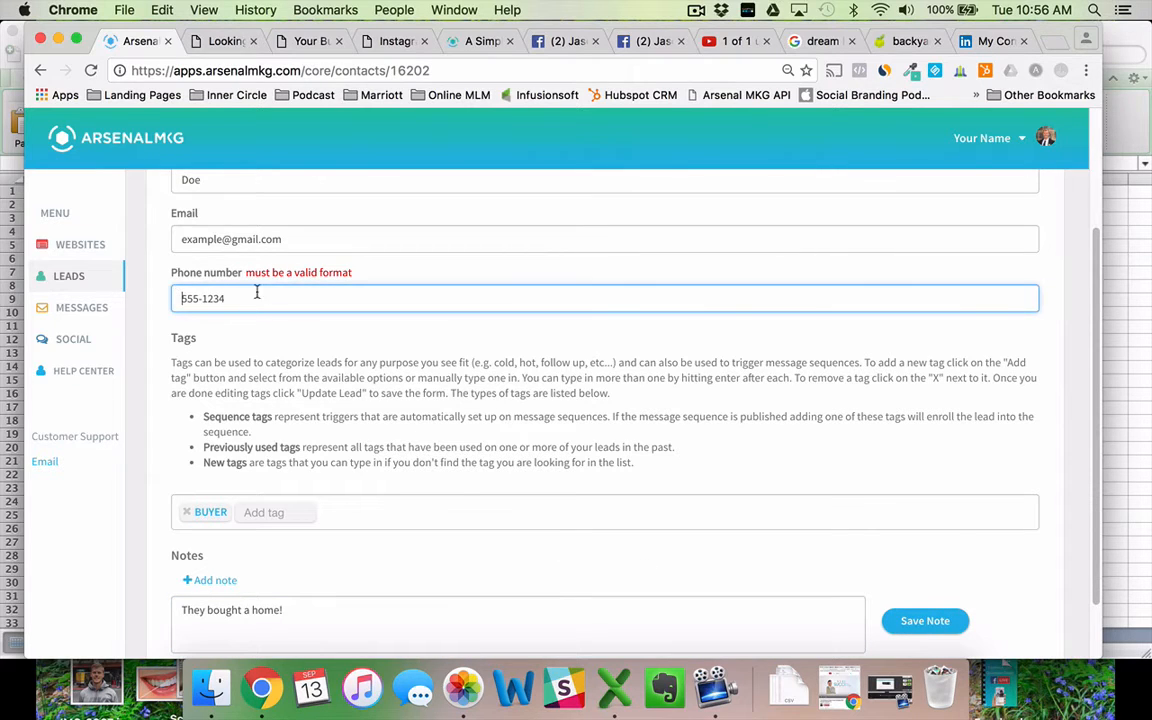
{"action": "type", "text": "888-"}
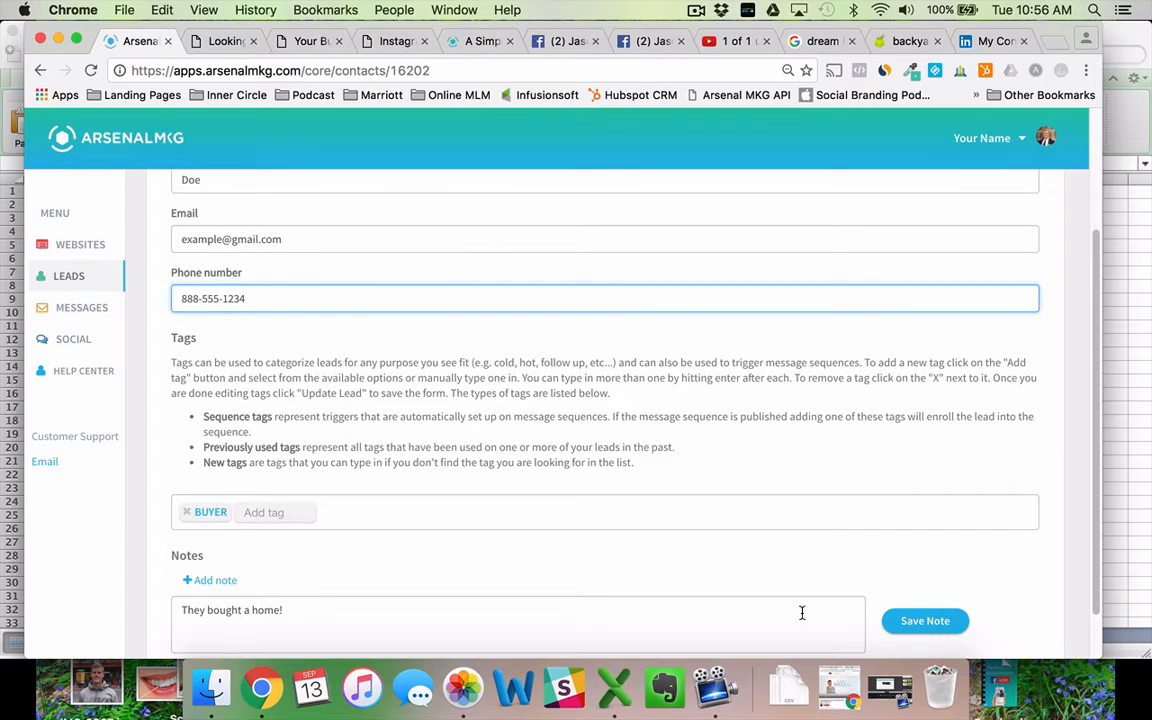
{"action": "left_click", "coordinate": [922, 621]}
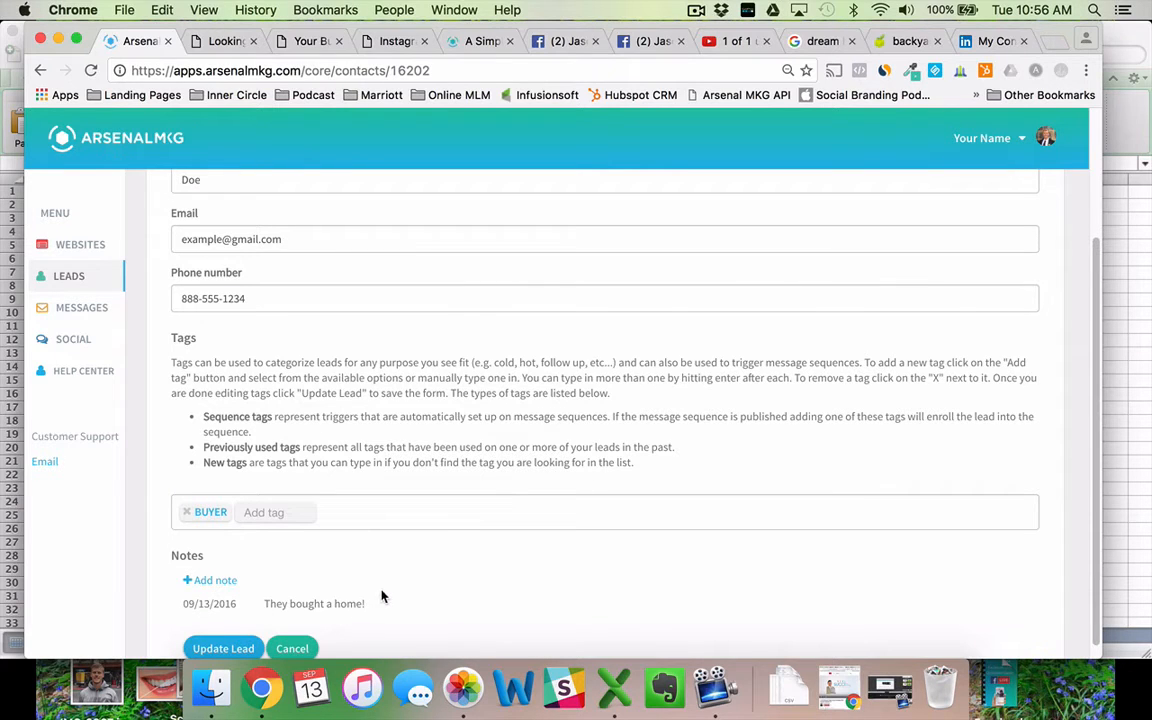
Add a Past Client tag to John Doe and save the updated lead.
{"action": "left_click", "coordinate": [288, 514]}
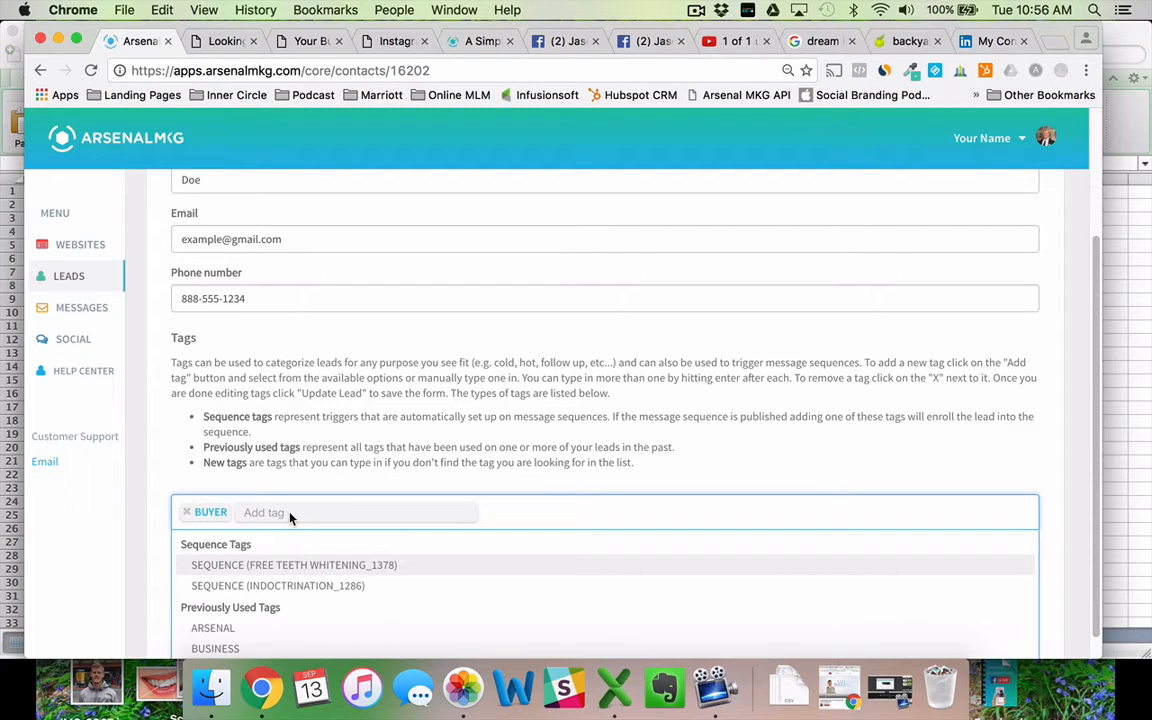
{"action": "type", "text": "Past Client"}
{"action": "key", "text": "Return"}
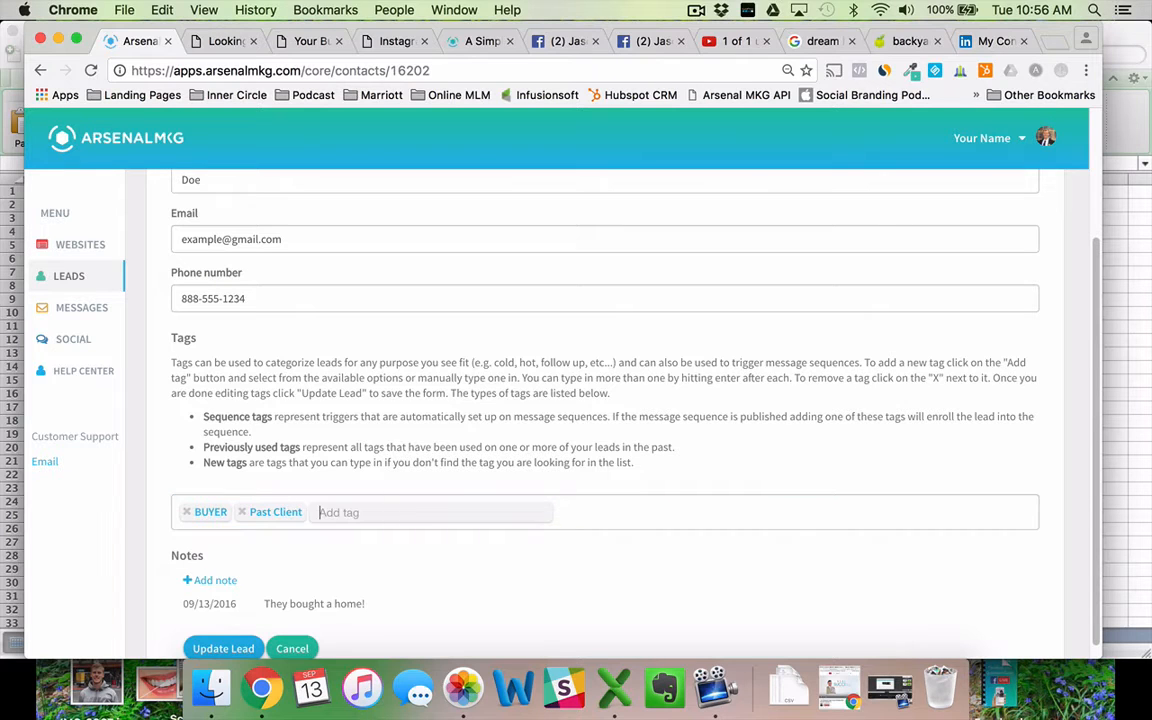
{"action": "left_click", "coordinate": [228, 649]}
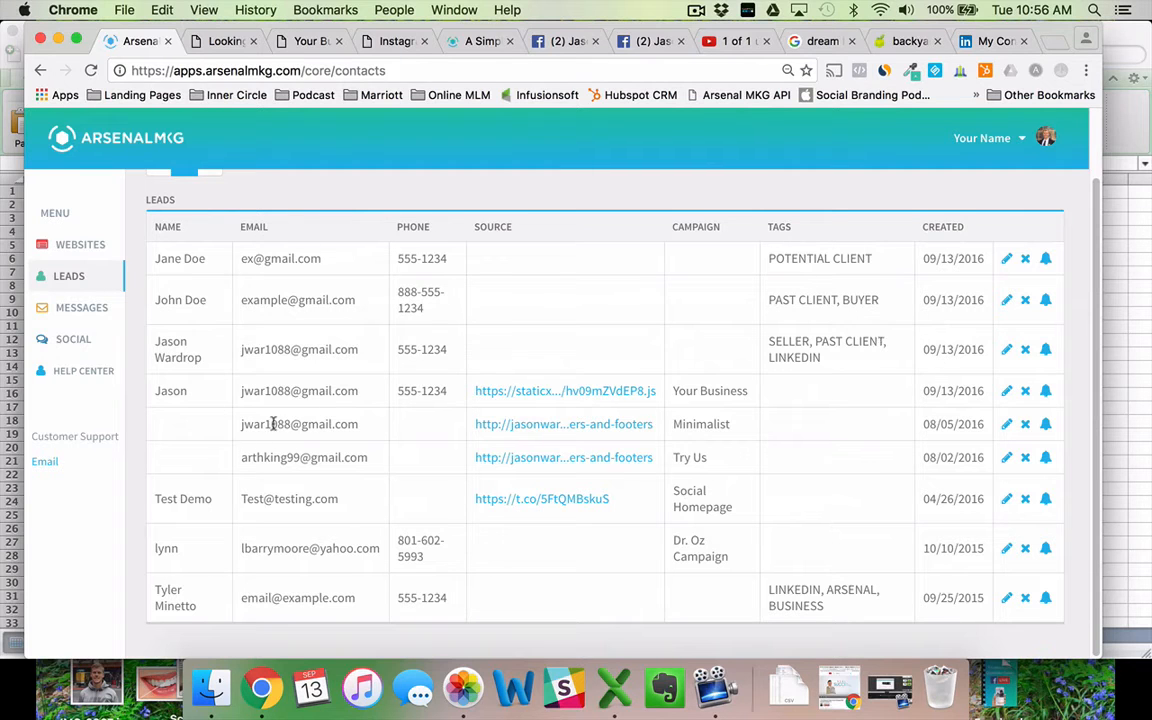
{"action": "scroll", "coordinate": [635, 301], "scroll_direction": "up", "scroll_amount": 2}
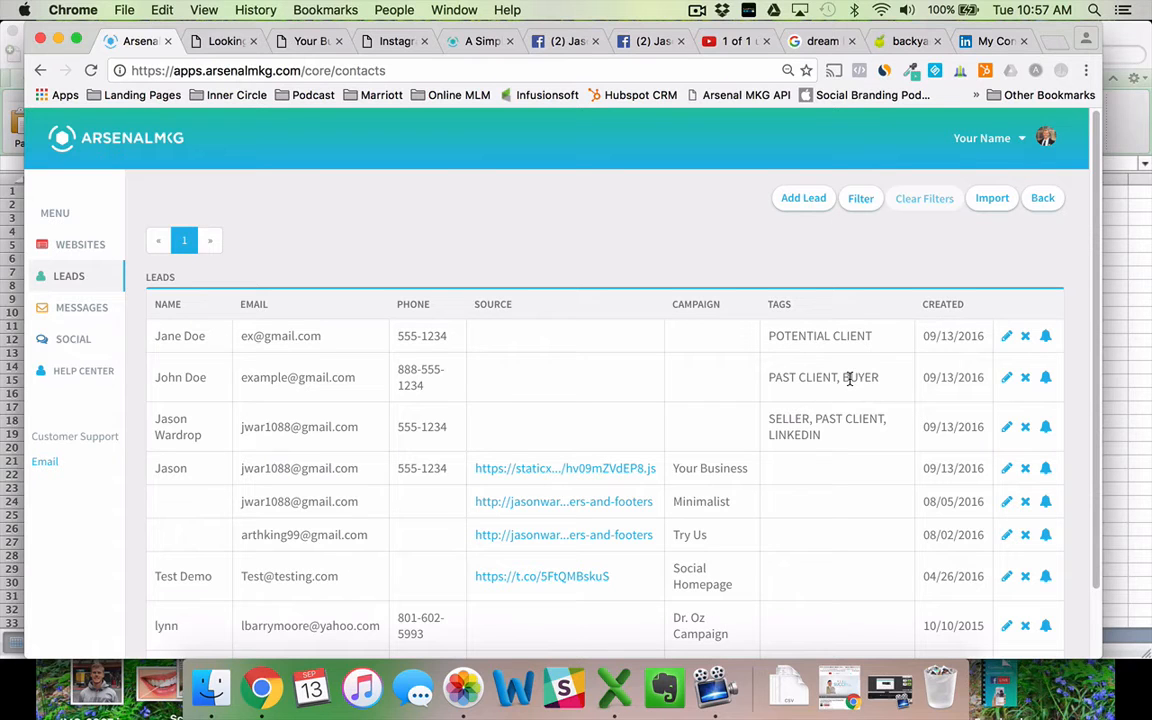
Delete John Doe's BUYER tag, leaving only PAST CLIENT, and update the lead.
{"action": "left_click", "coordinate": [1006, 377]}
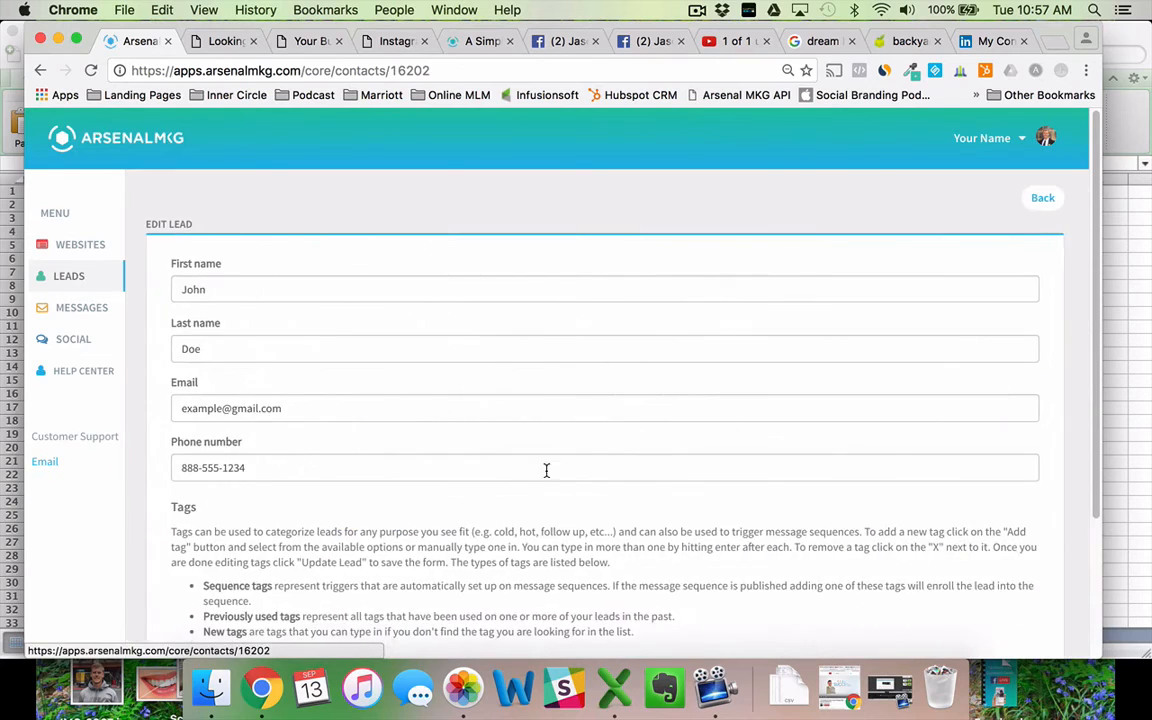
{"action": "scroll", "coordinate": [540, 475], "scroll_direction": "down", "scroll_amount": 3}
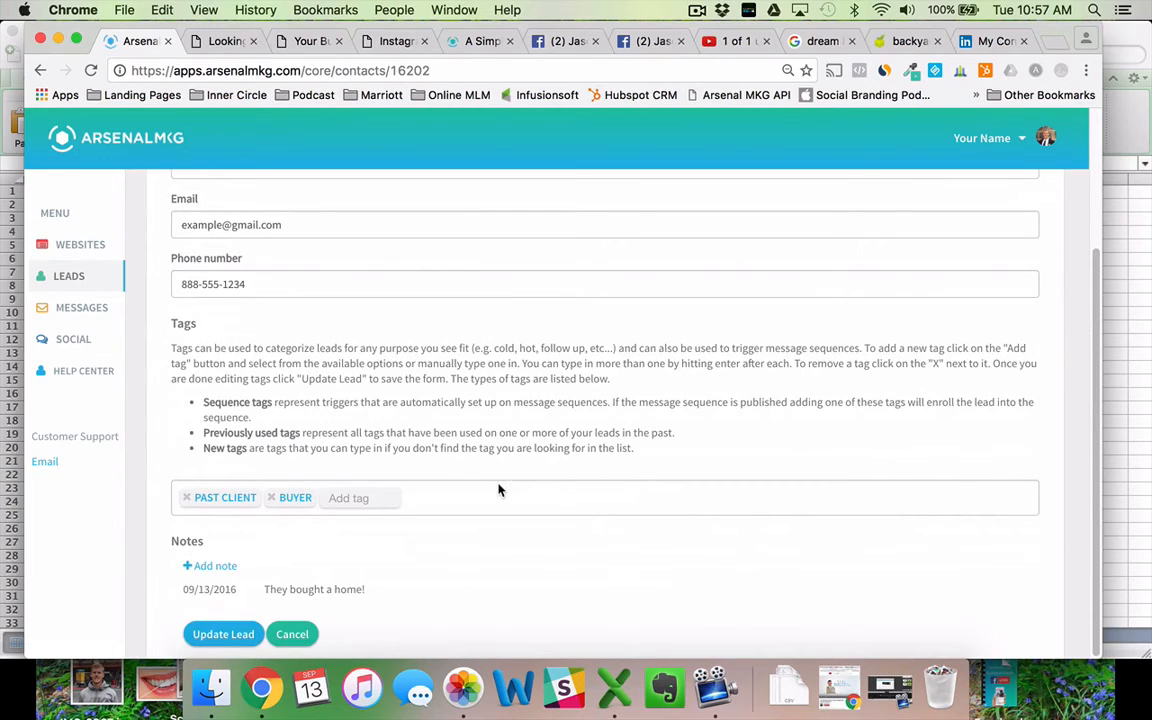
{"action": "left_click", "coordinate": [271, 497]}
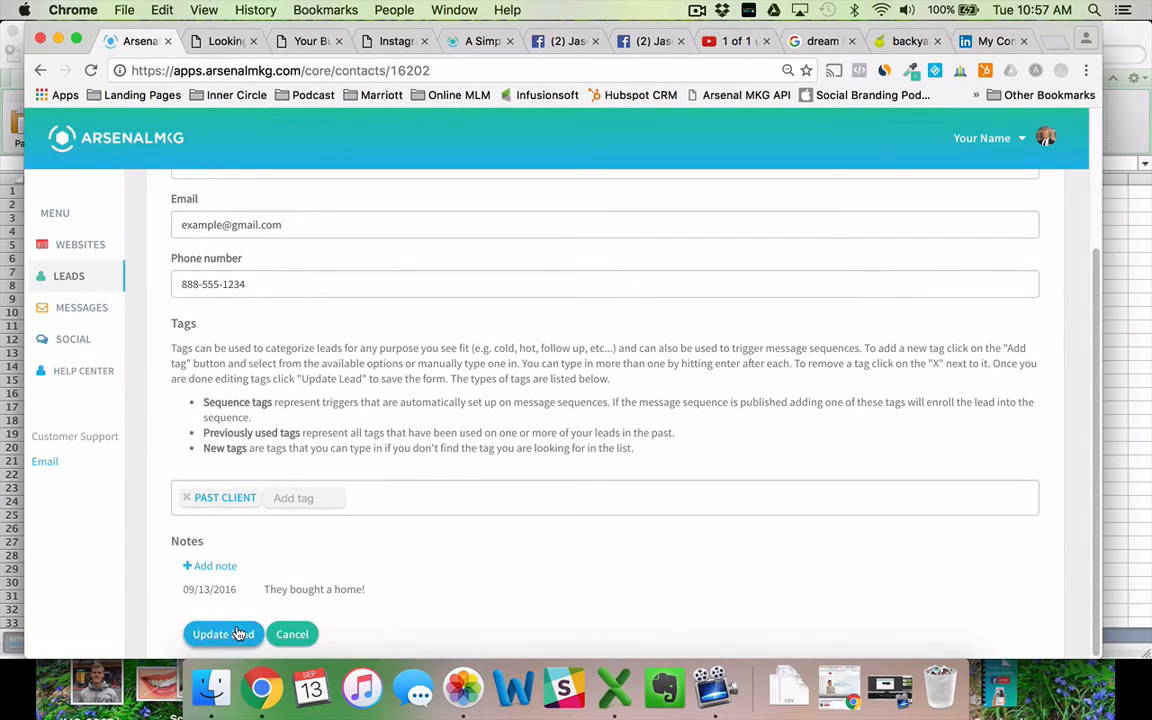
{"action": "left_click", "coordinate": [226, 633]}
{"action": "scroll", "coordinate": [675, 487], "scroll_direction": "up", "scroll_amount": 2}
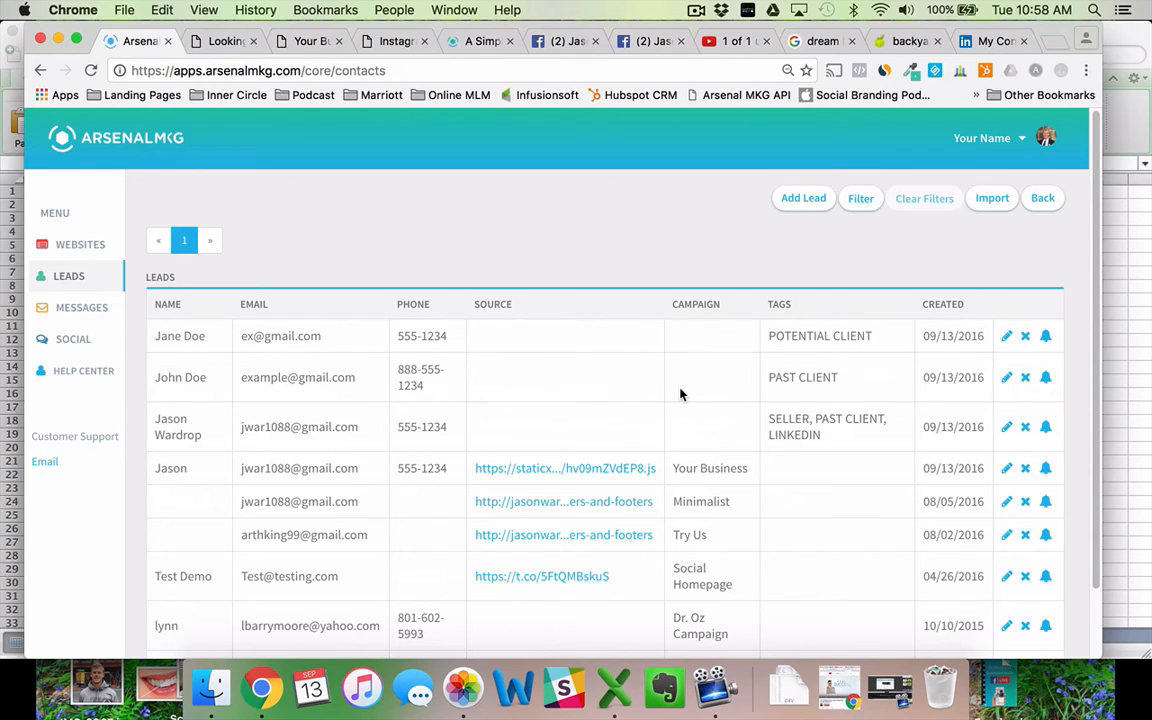
{"action": "key", "text": "super+Tab"}
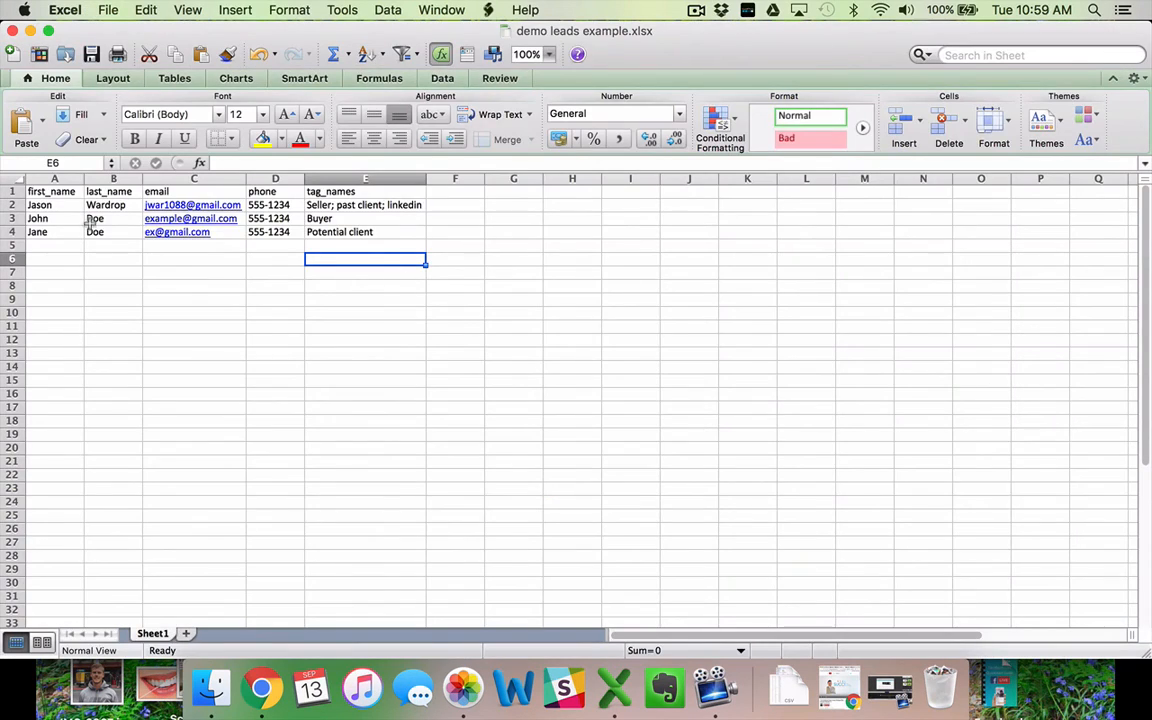
{"action": "left_click", "coordinate": [55, 202]}
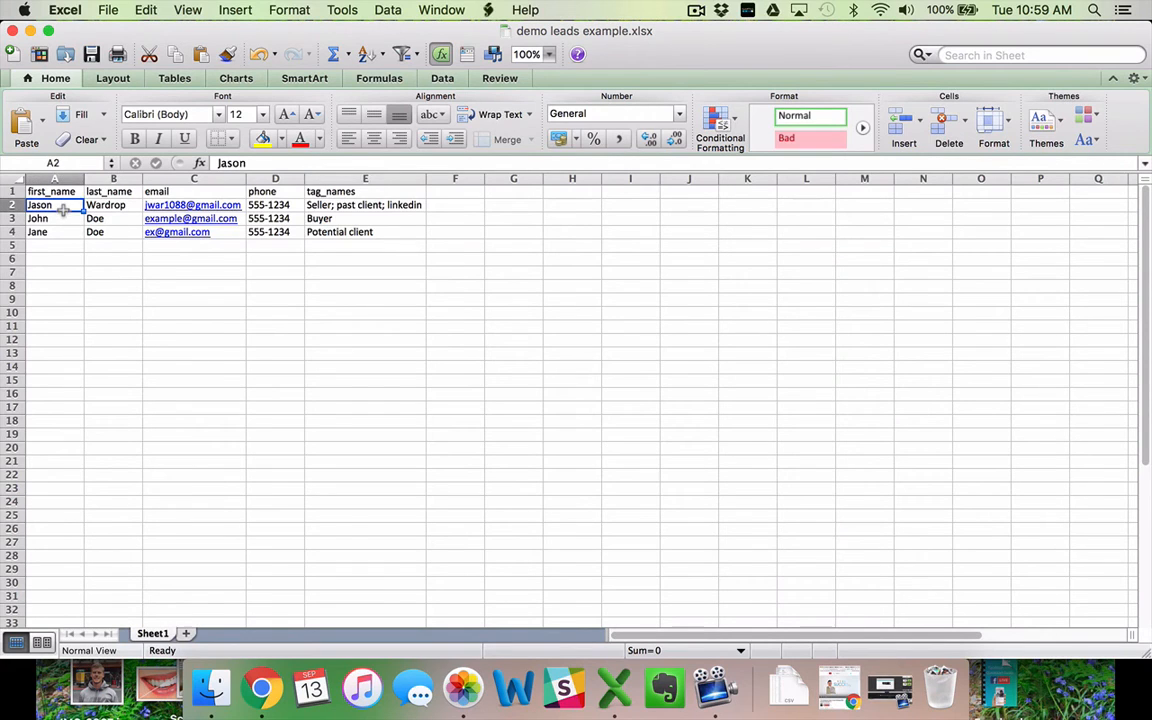
{"action": "left_click", "coordinate": [268, 162]}
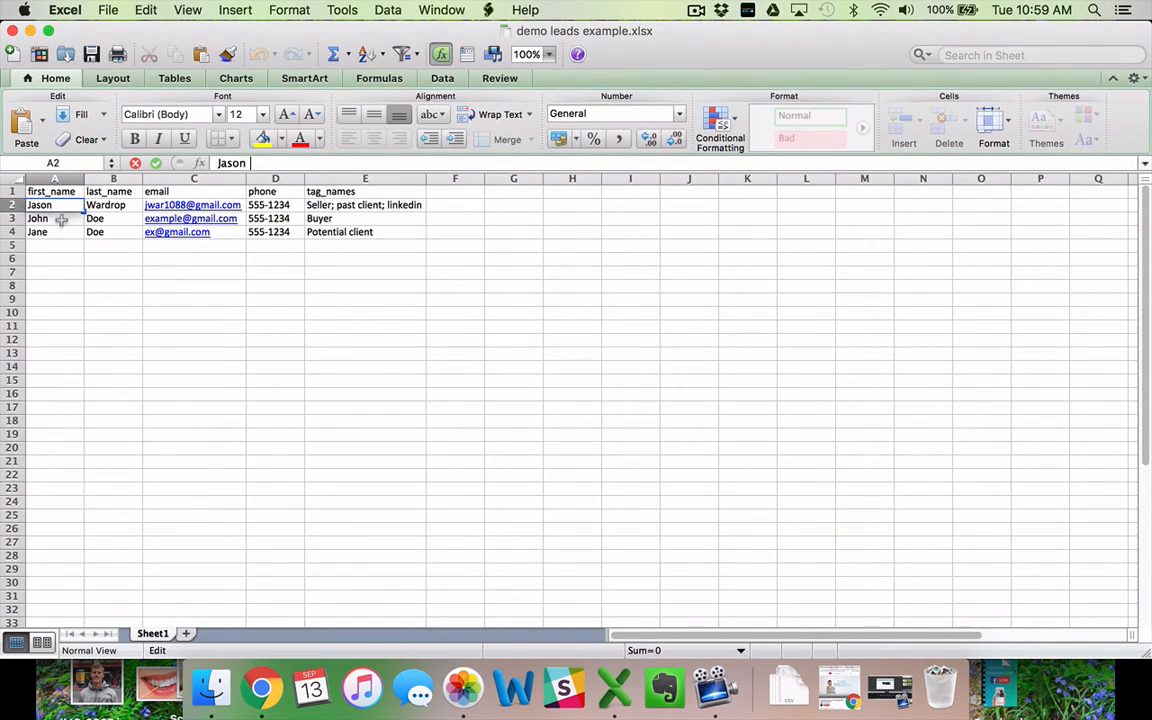
{"action": "left_click", "coordinate": [113, 259]}
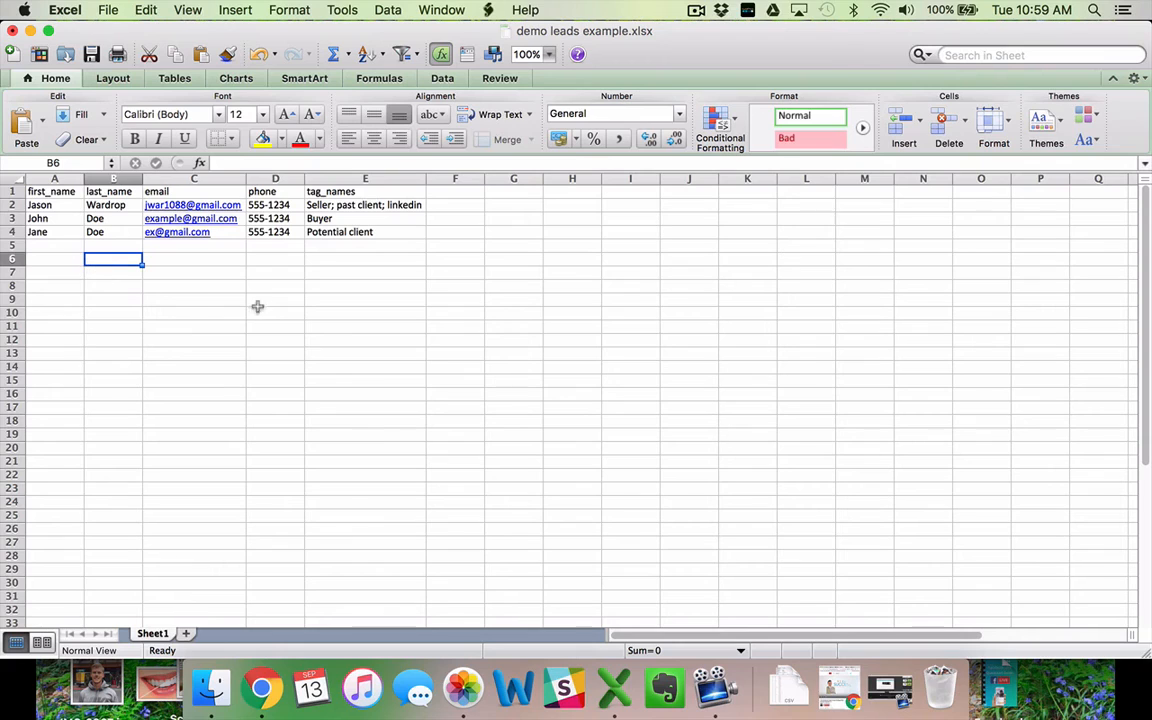
{"action": "left_click", "coordinate": [334, 205]}
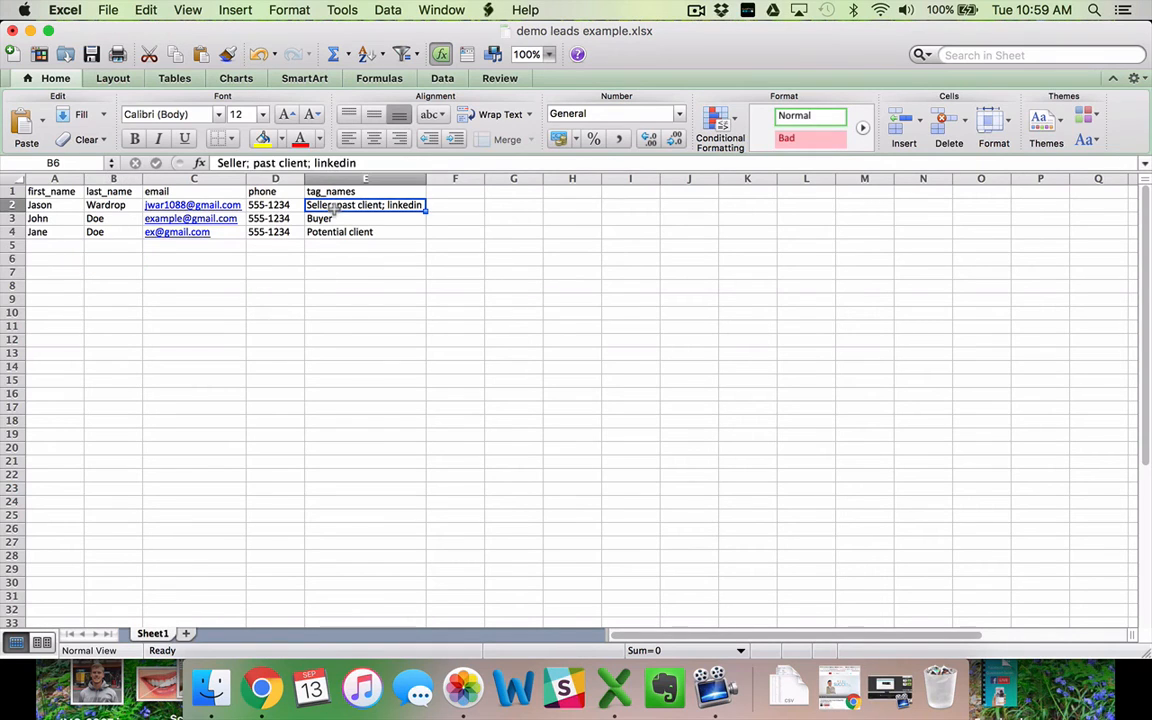
{"action": "left_click", "coordinate": [253, 163]}
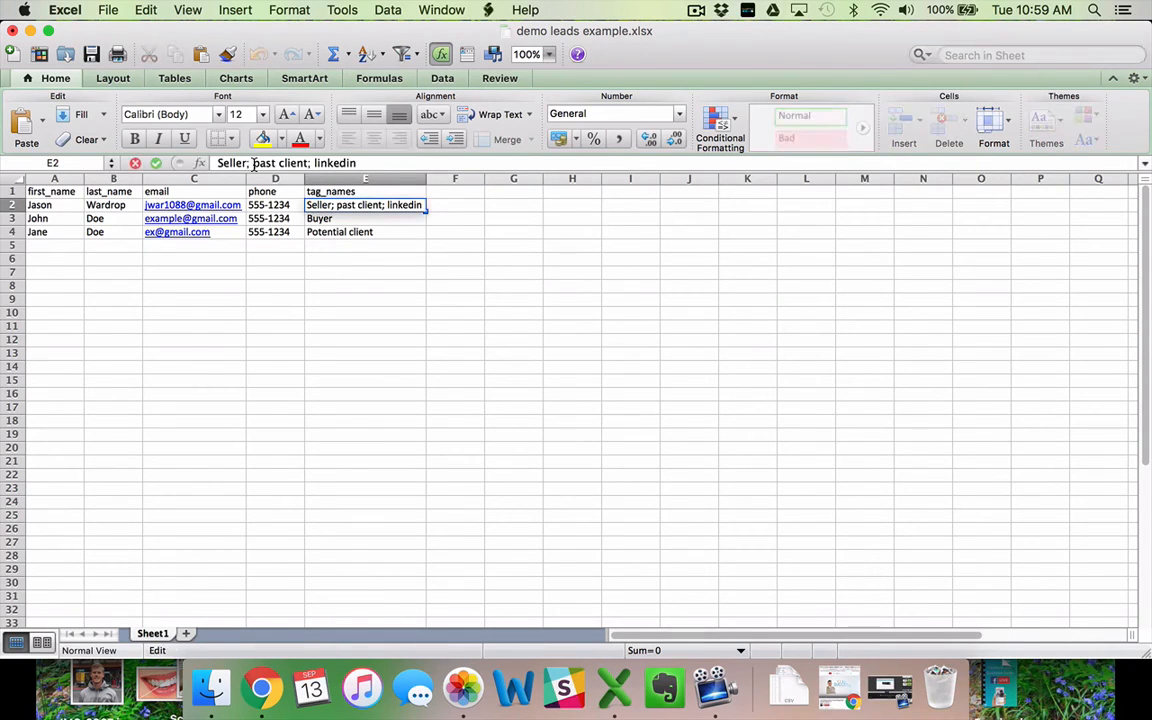
{"action": "left_click", "coordinate": [352, 276]}
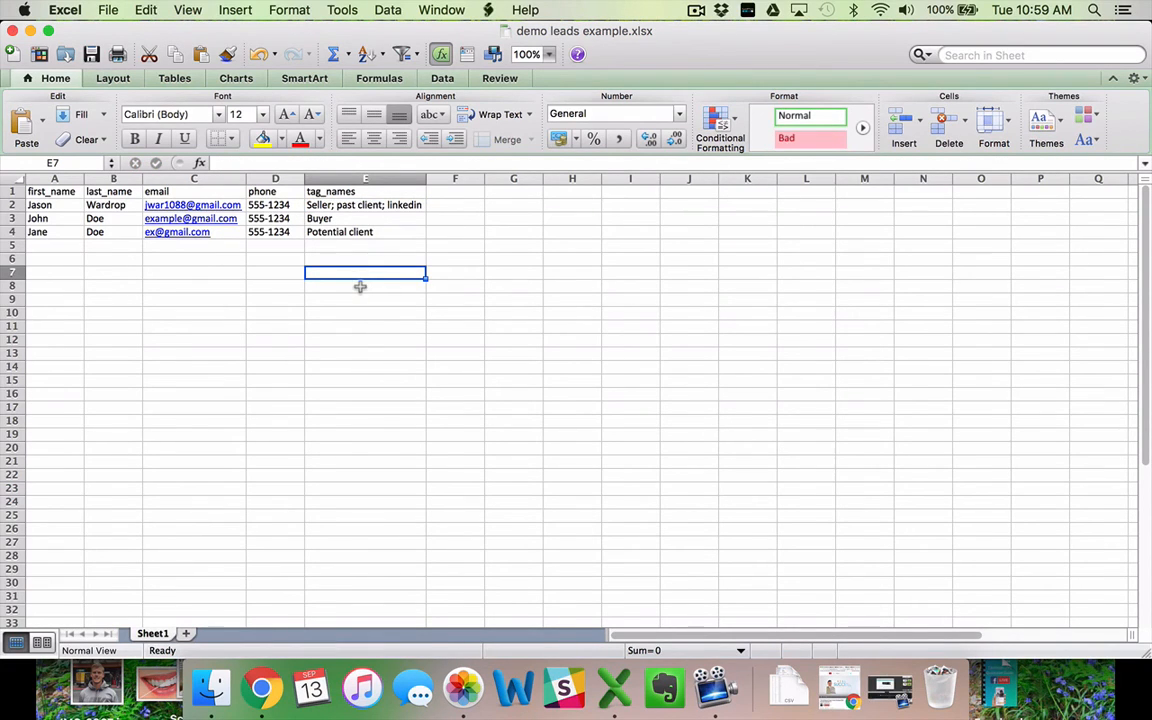
{"action": "left_click", "coordinate": [262, 700]}
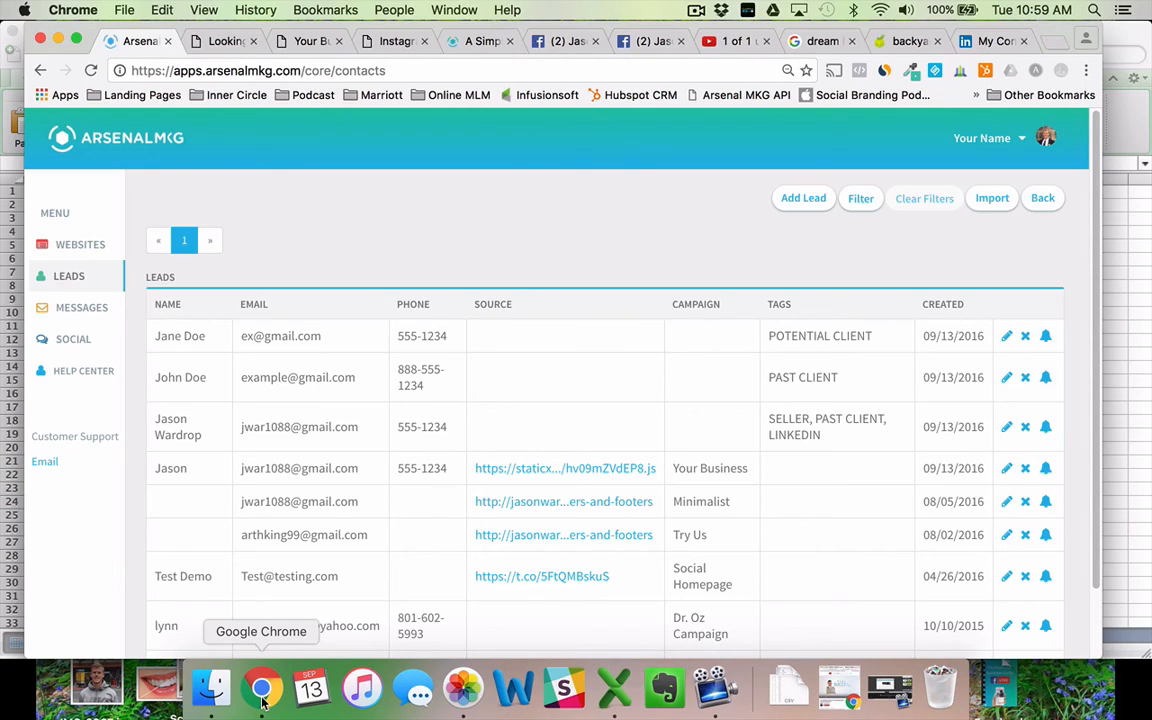
Switch to the Chrome tab showing the Facebook business page with the Free Training webinar banner.
{"action": "left_click", "coordinate": [558, 41]}
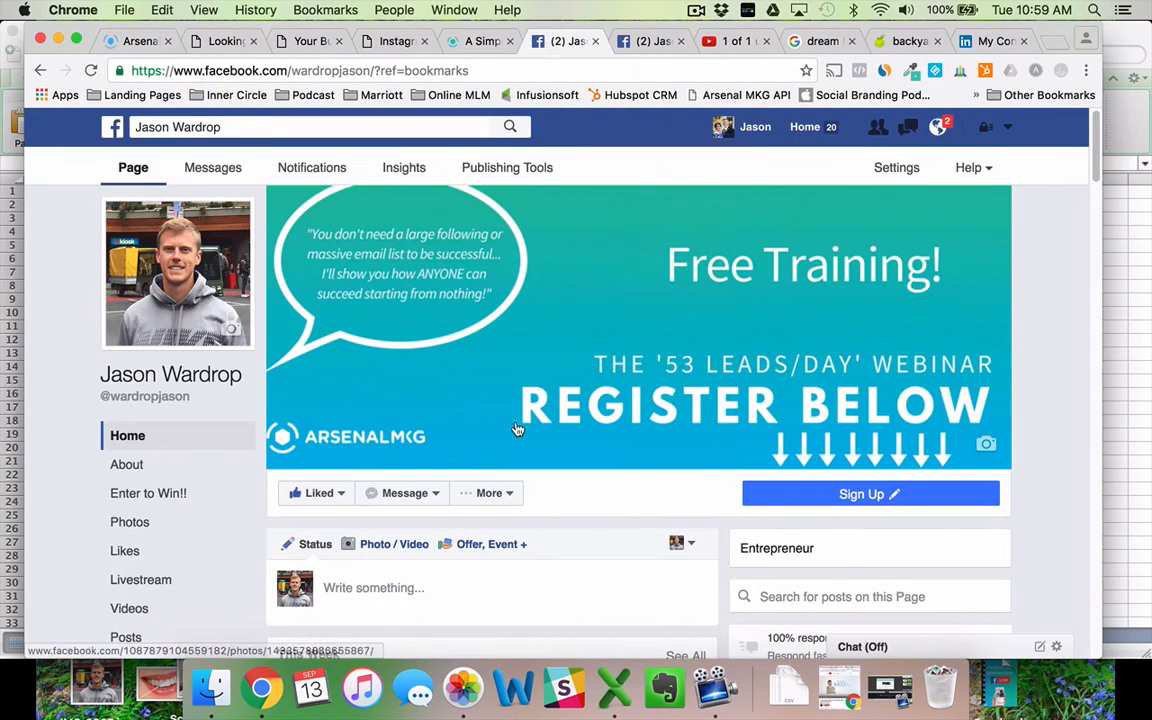